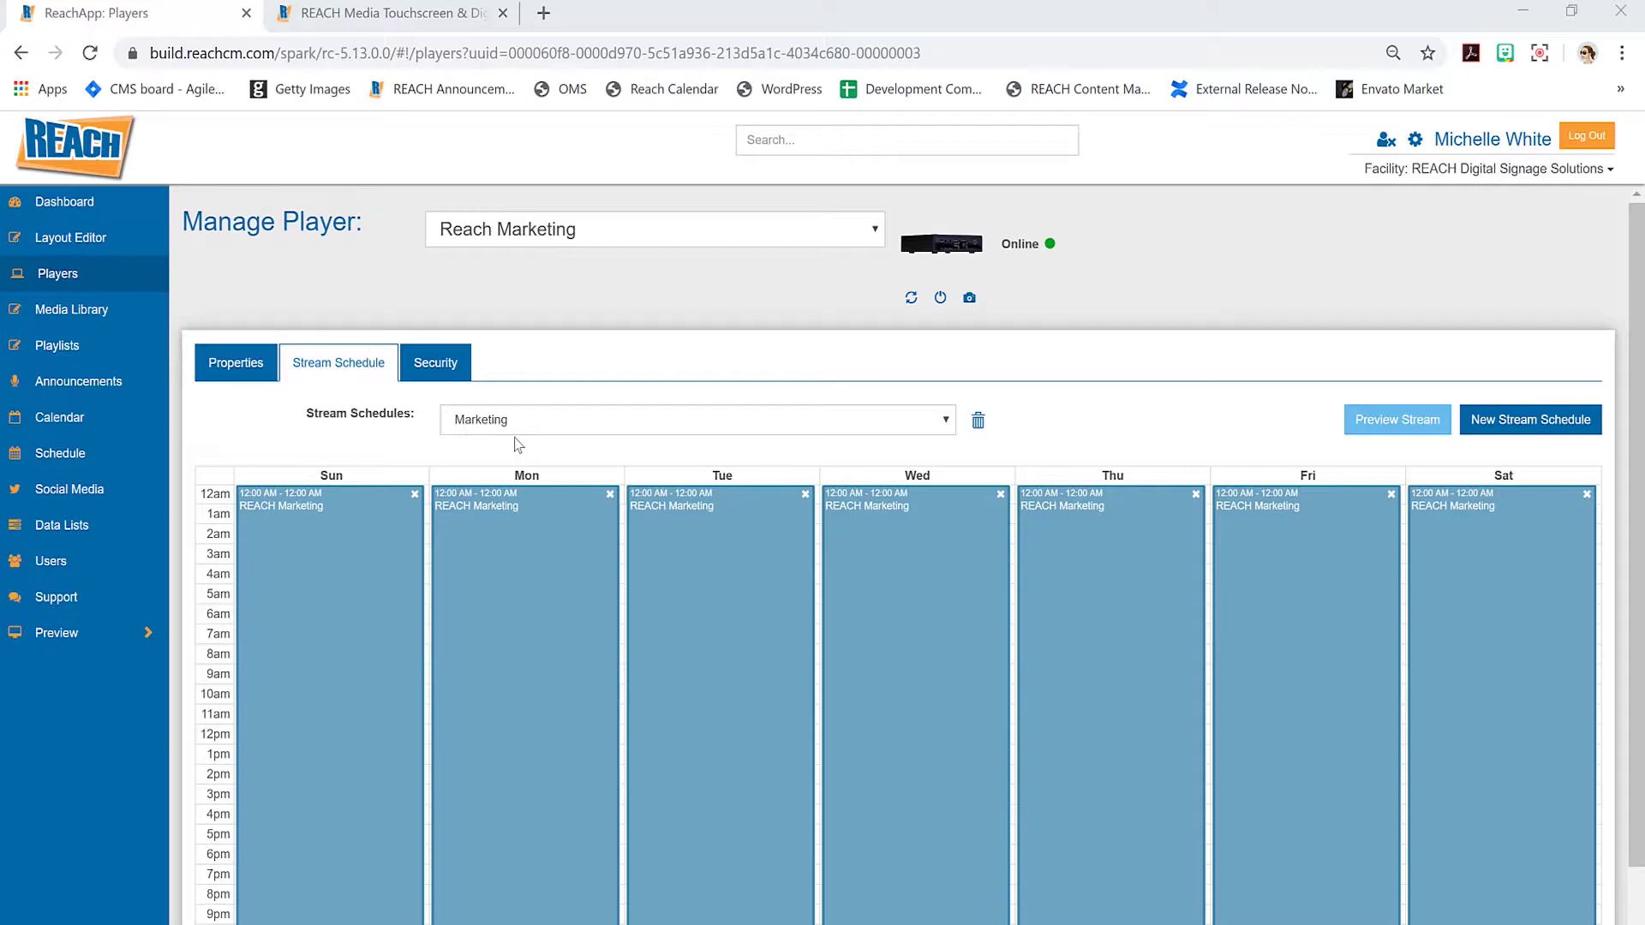
Open the Manage Player dropdown to pick a different player.
left_click(569, 229)
Switch to Michelle Desk, then Touchscreen, view the layout list, and return to Players.
left_click(549, 260)
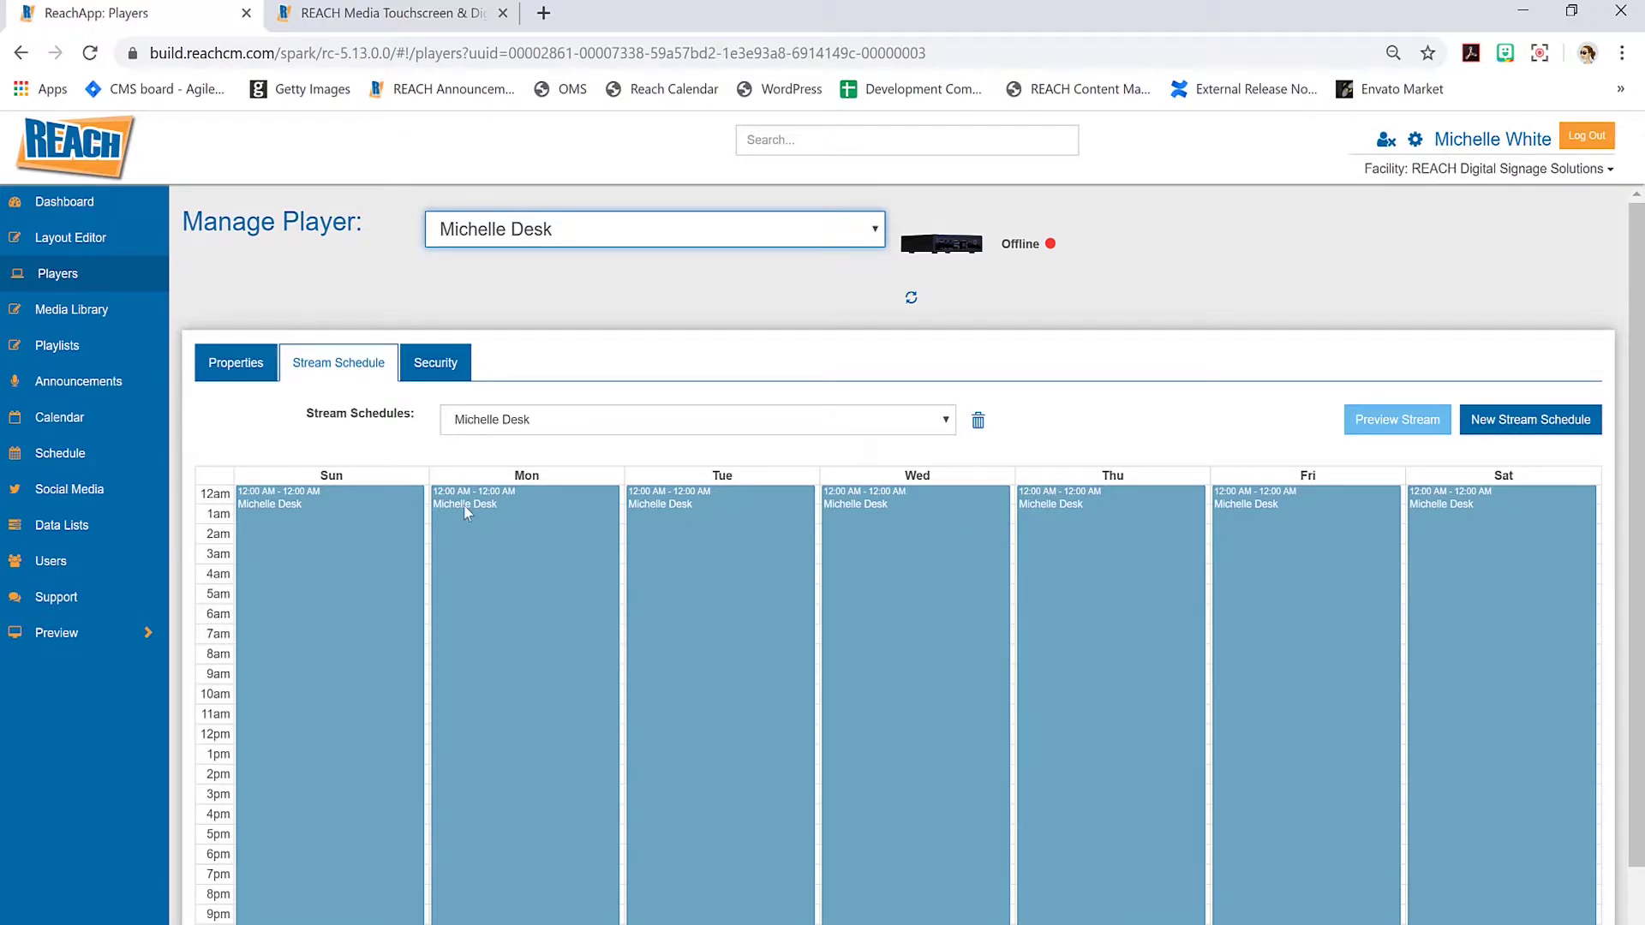
left_click(564, 241)
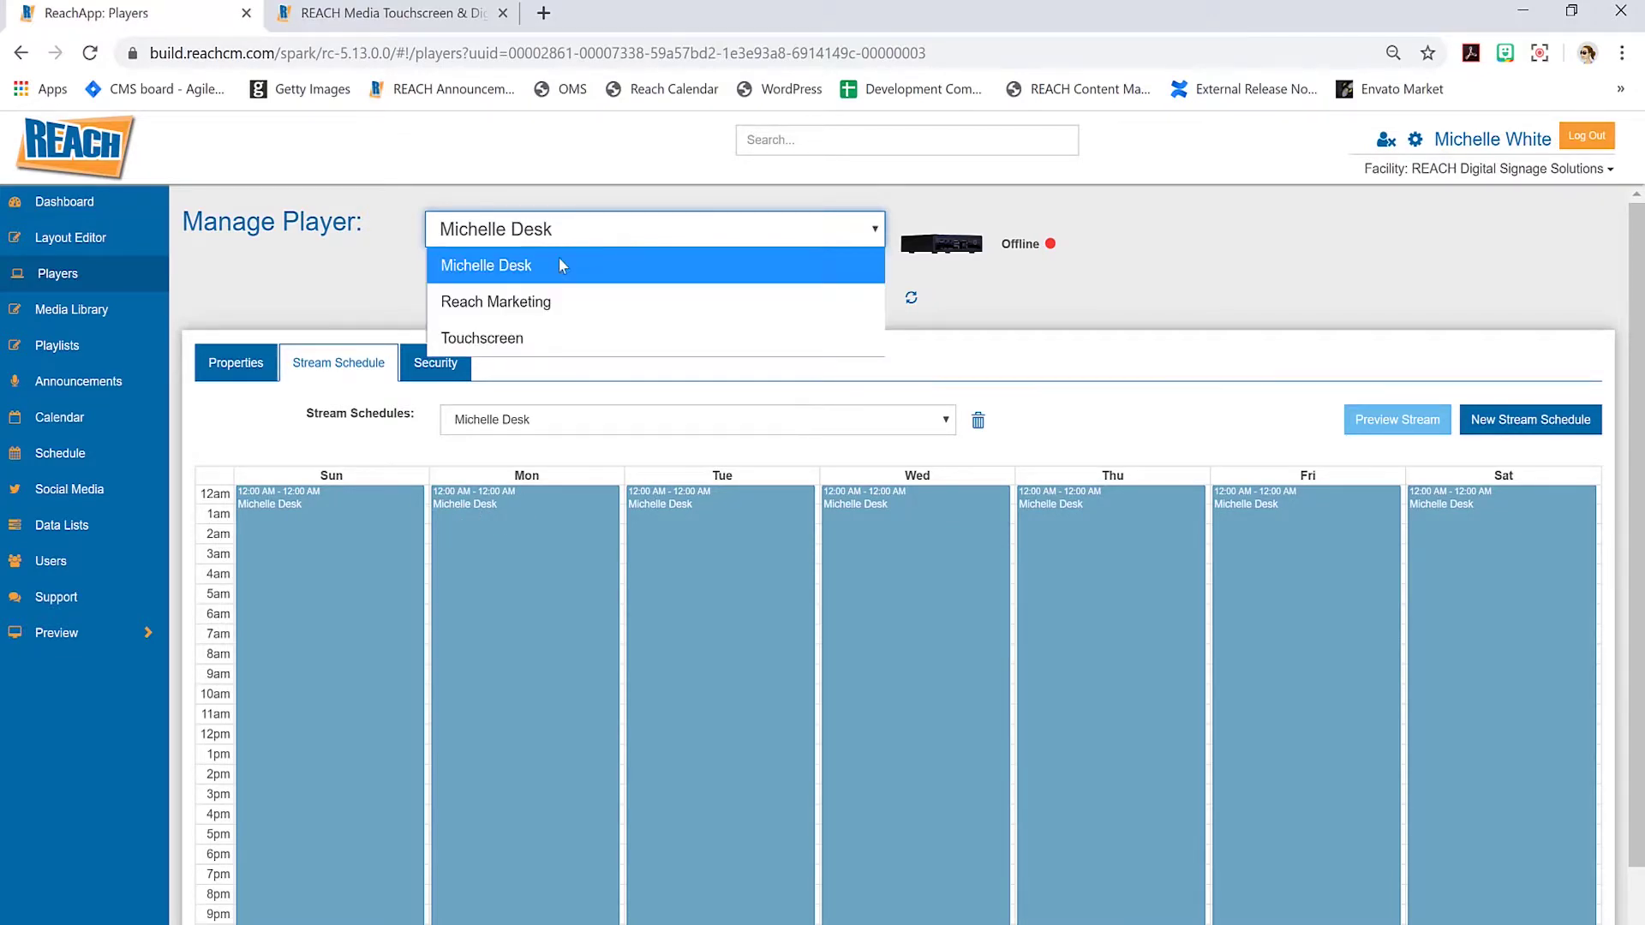
left_click(532, 343)
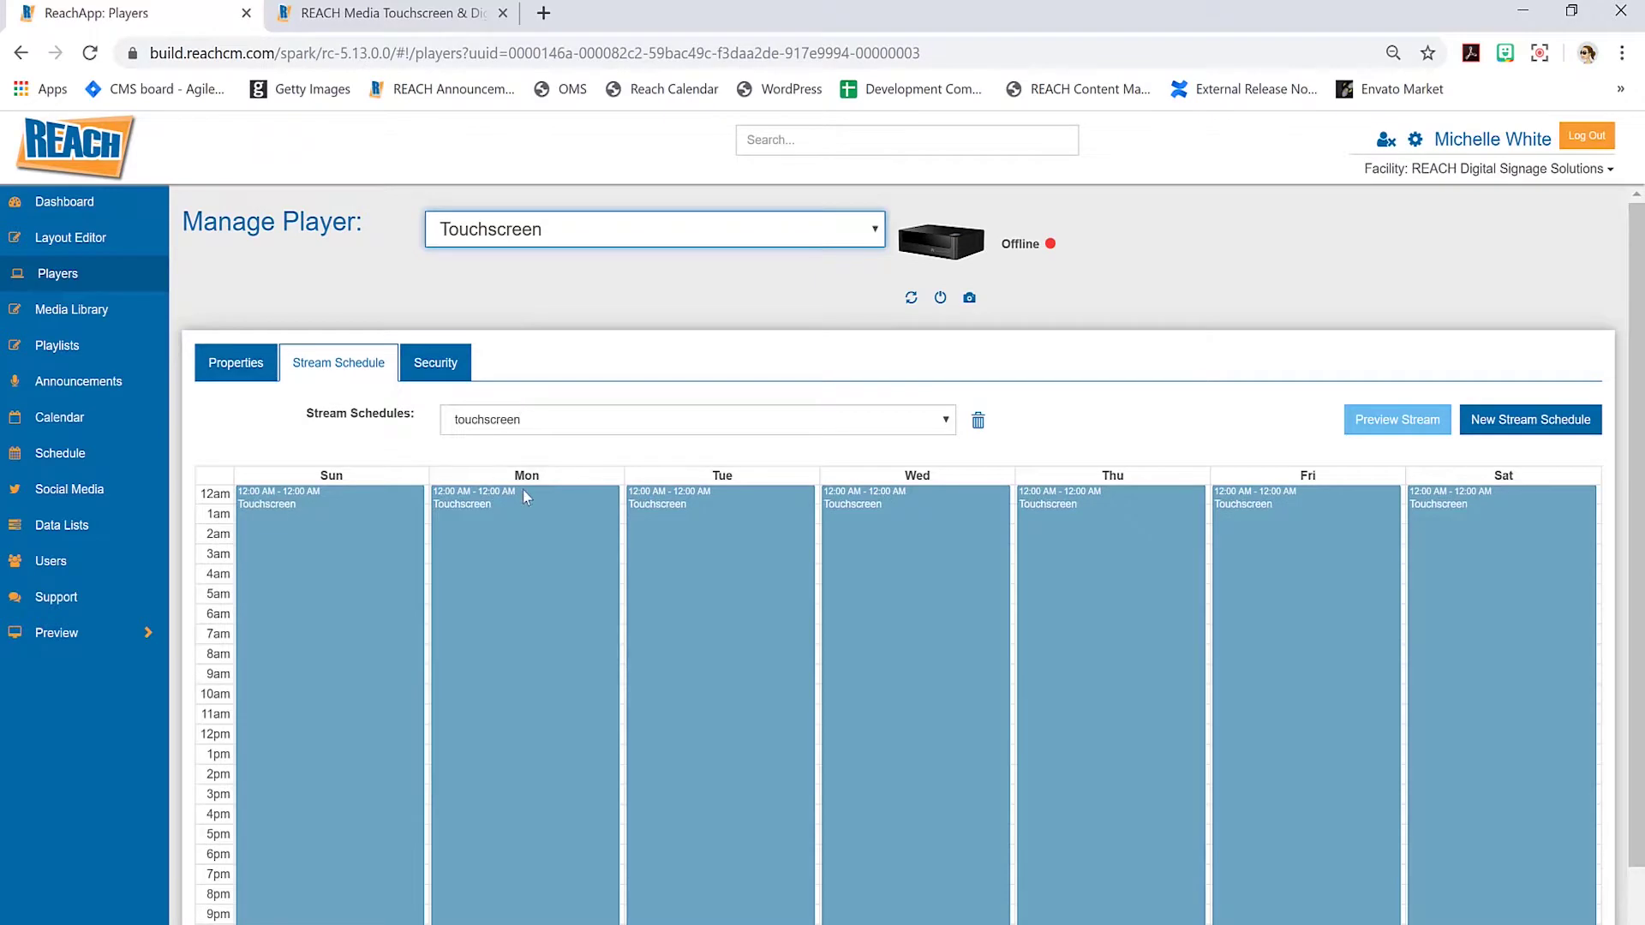
left_click(69, 241)
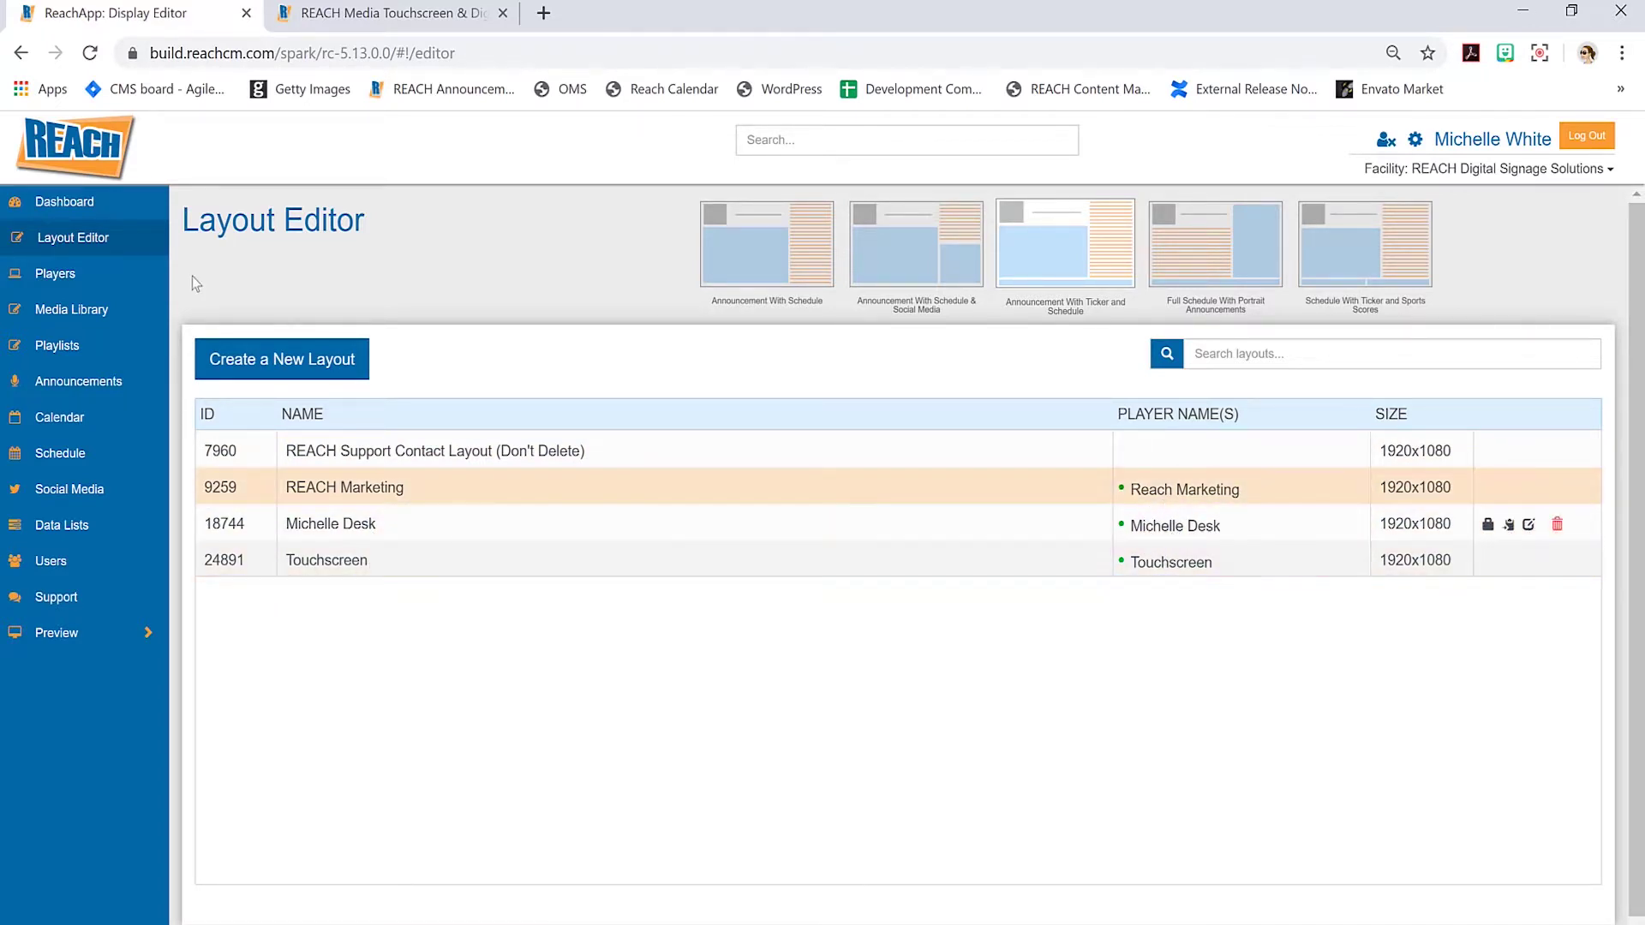
left_click(59, 275)
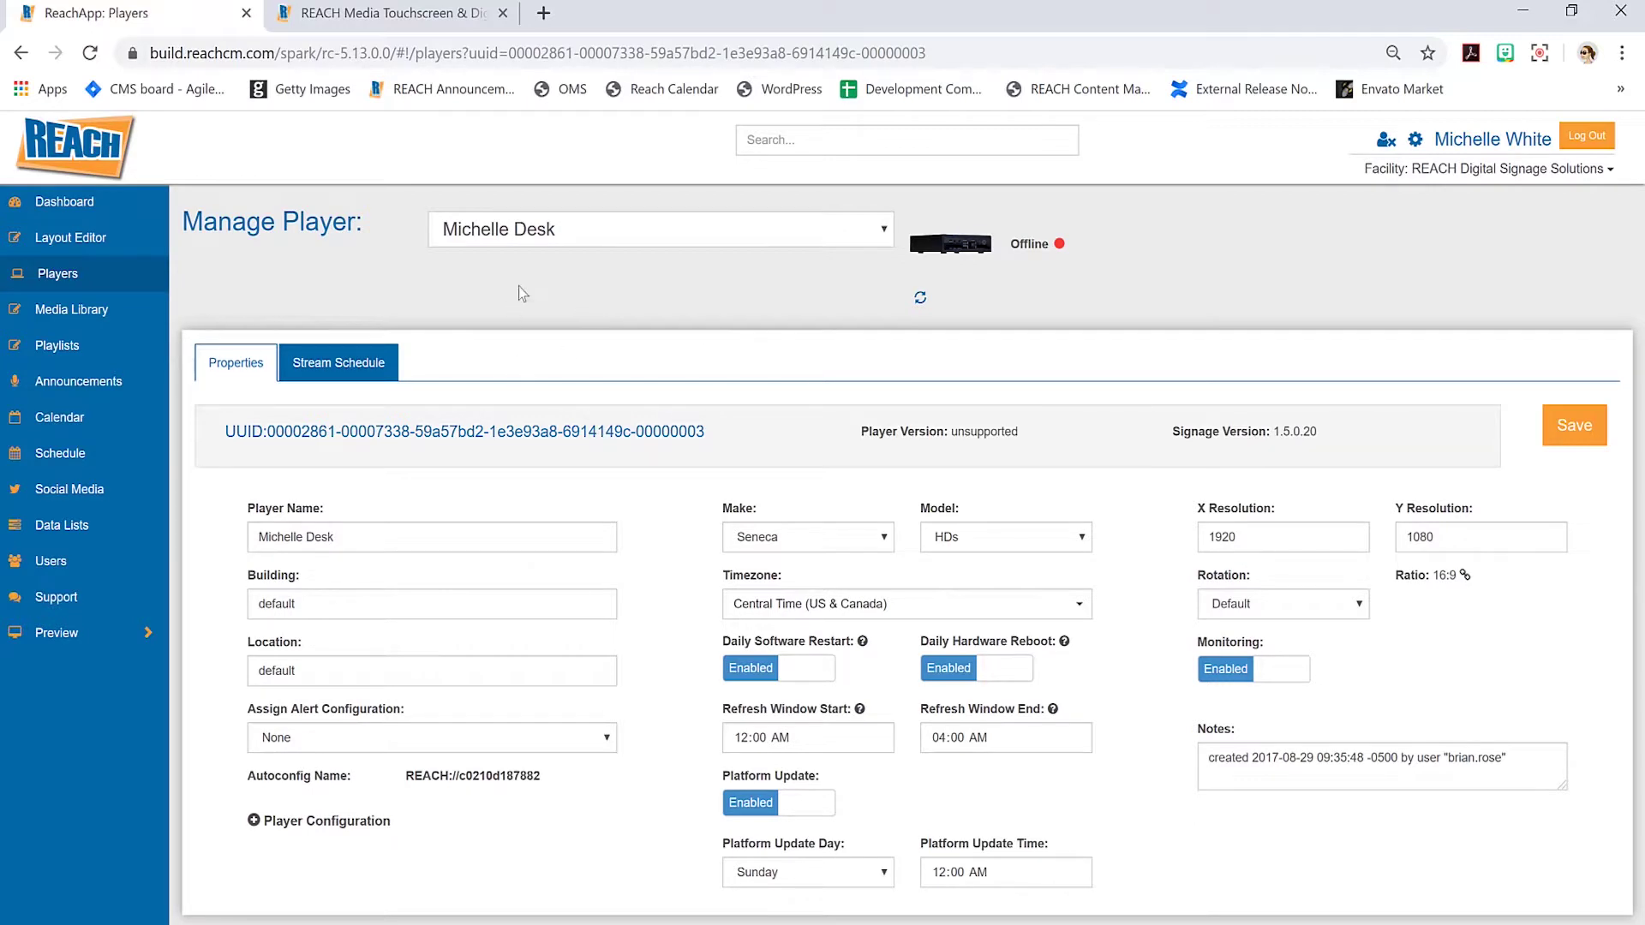
Keep Michelle Desk selected and highlight the Building field's text.
left_click(575, 242)
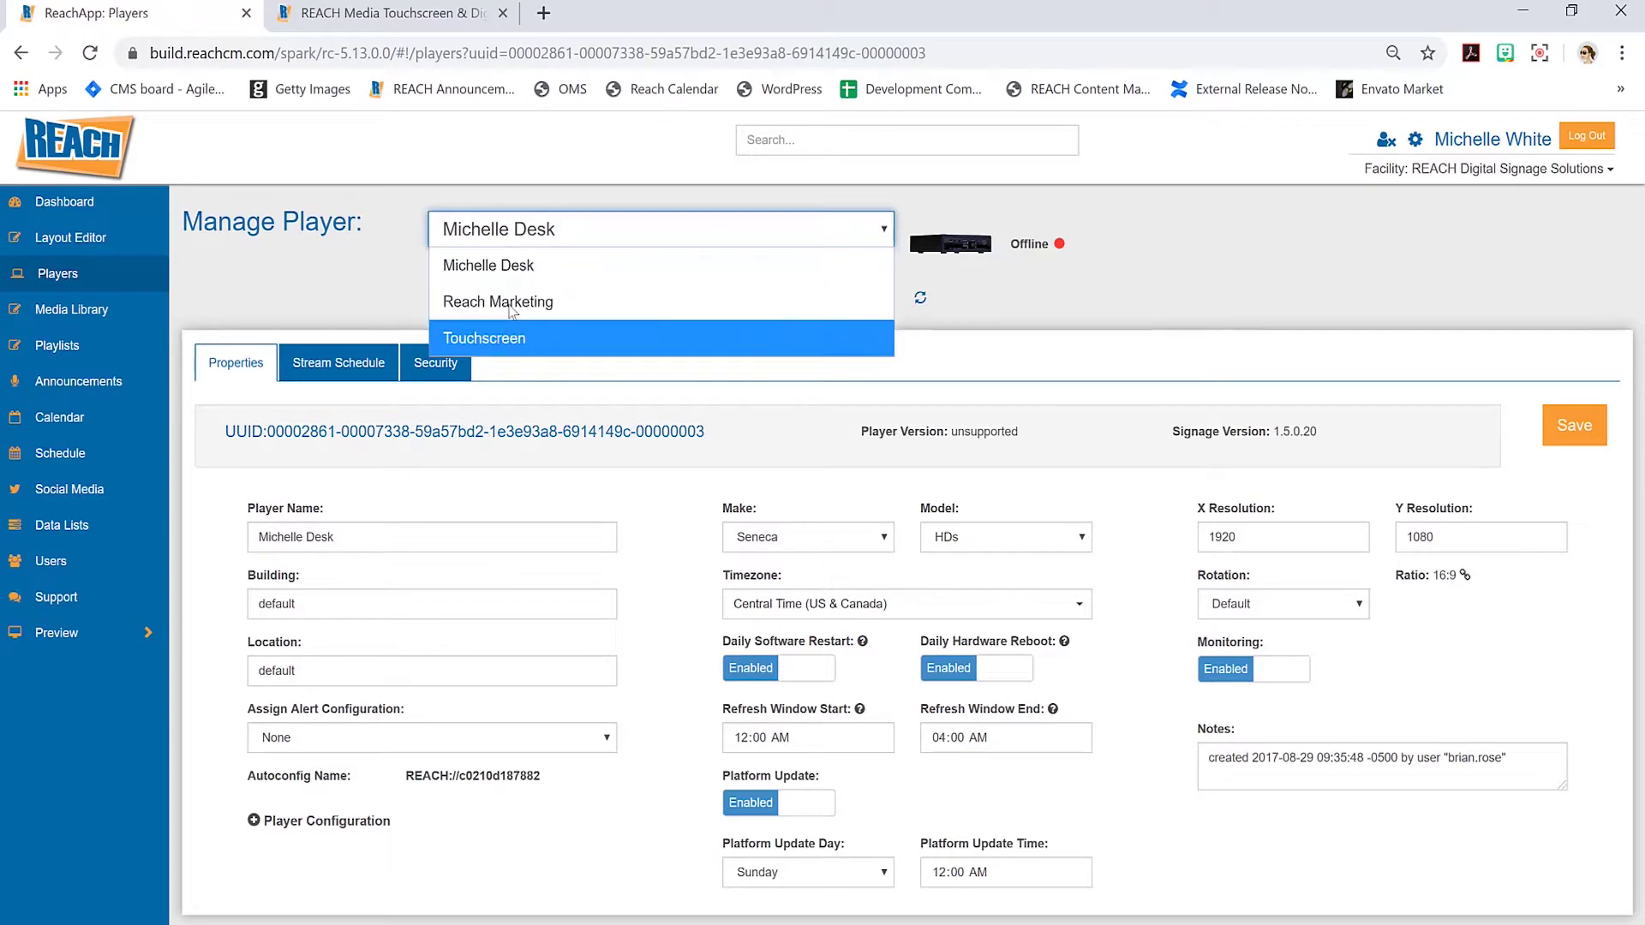
left_click(359, 282)
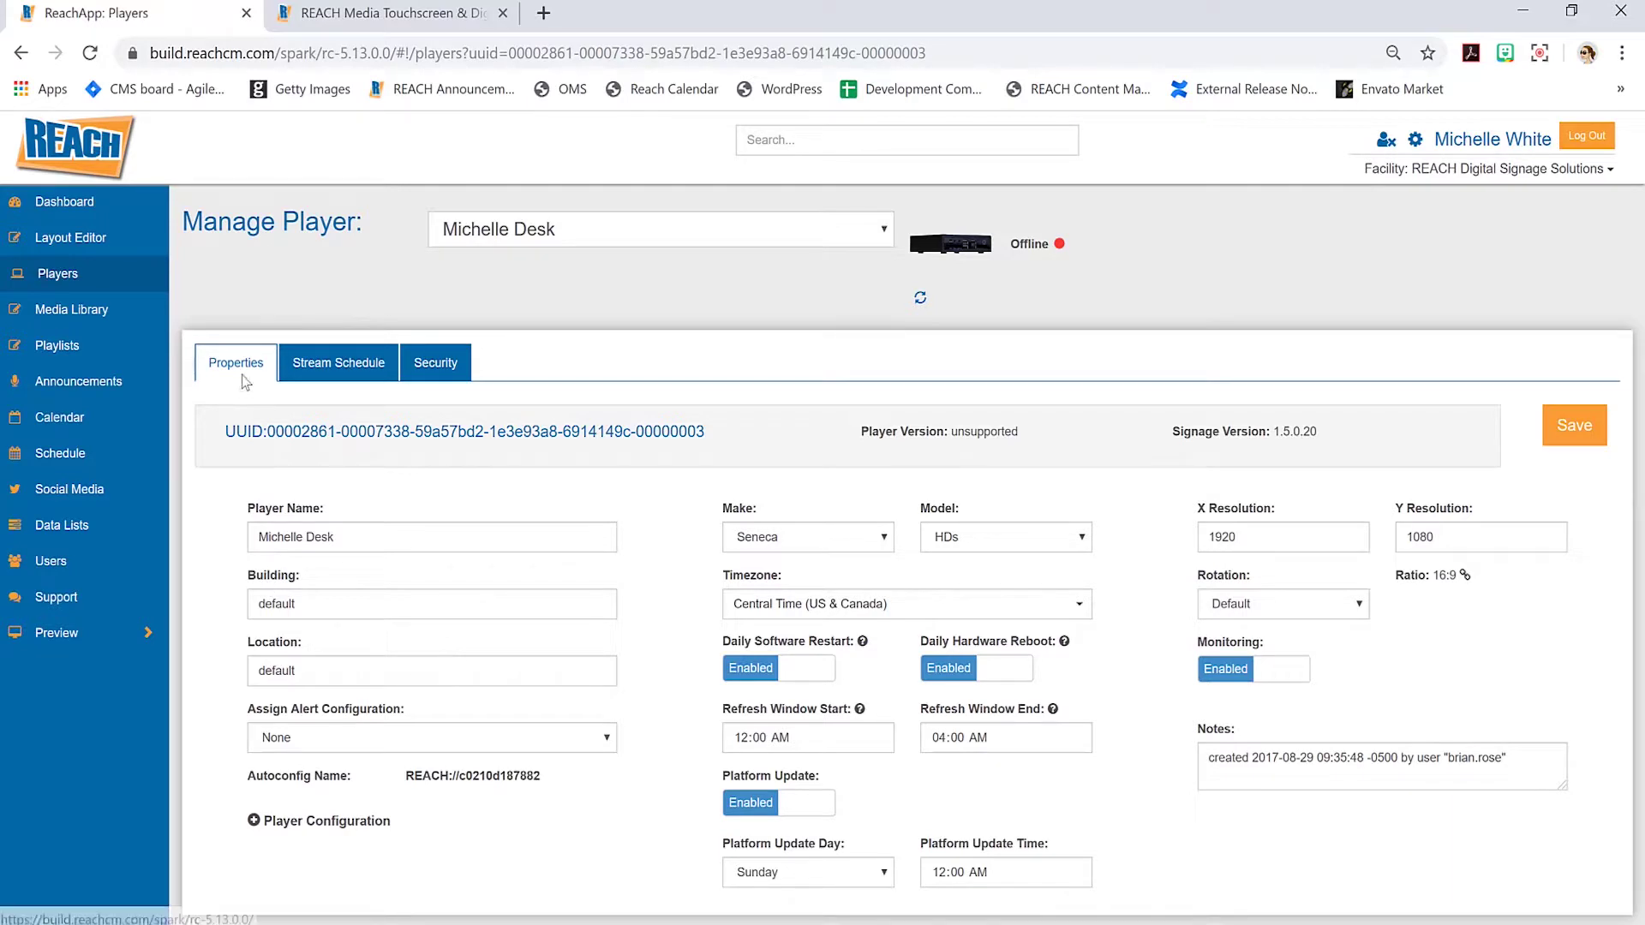
left_click_drag(319, 613, 266, 610)
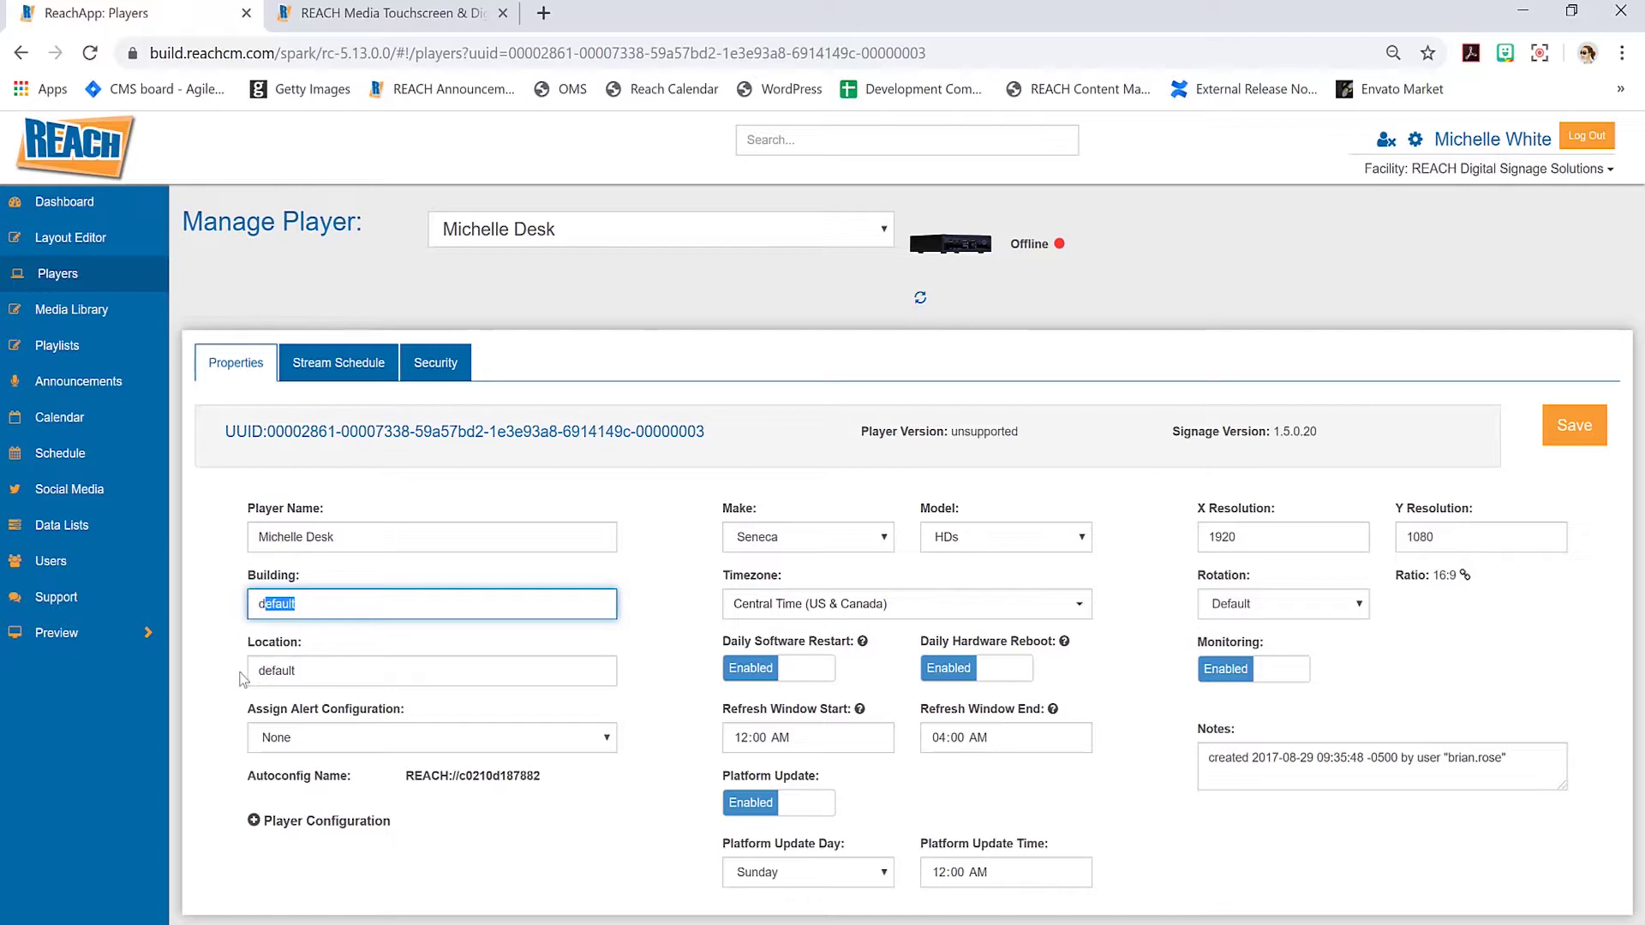
Add a '-0003' suffix to Player Name, delete it, and view the stream schedule.
left_click(388, 538)
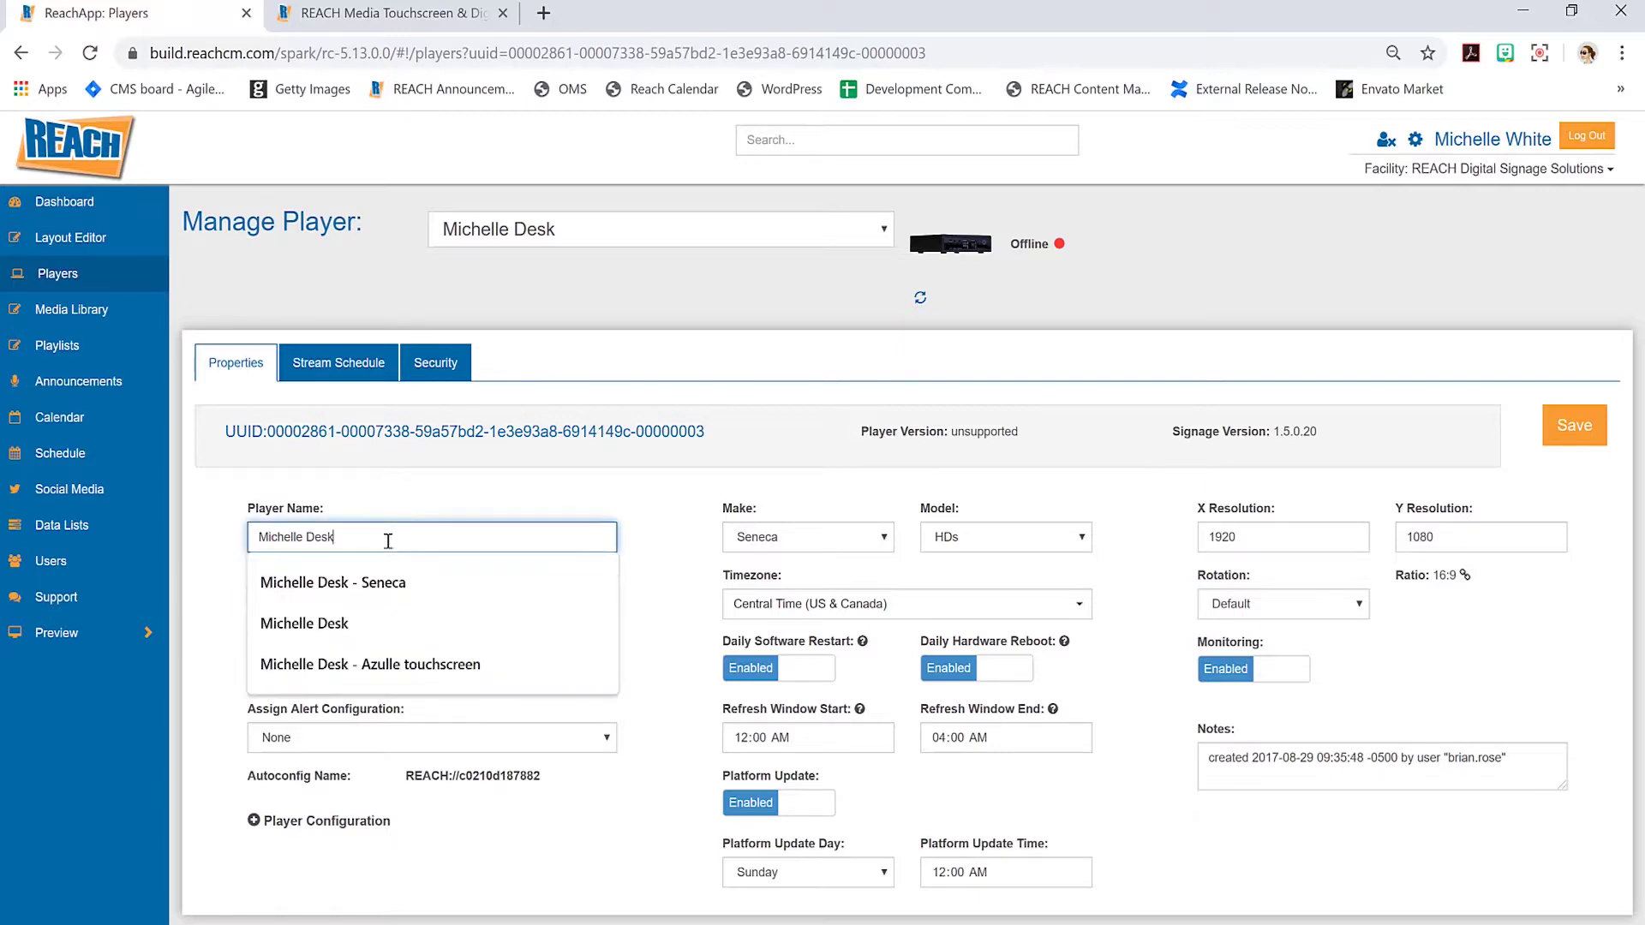
type("-0003")
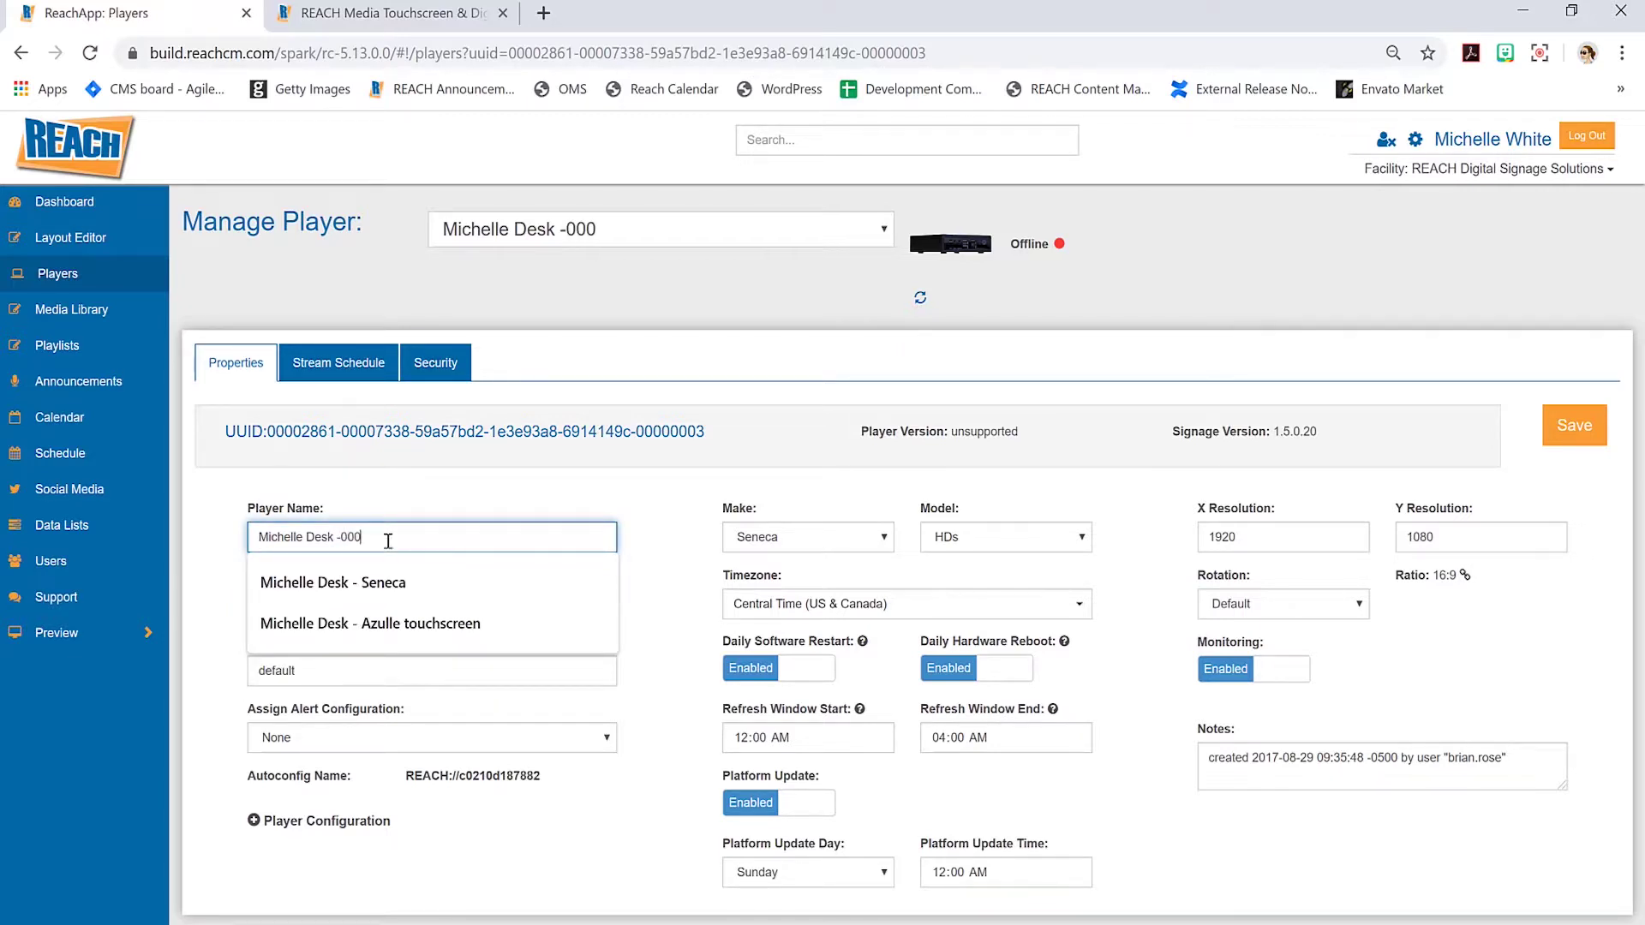
key("shift+Left")
key("shift+Left")
key("shift+Left")
key("shift+Left")
key("shift+Left")
key("BackSpace")
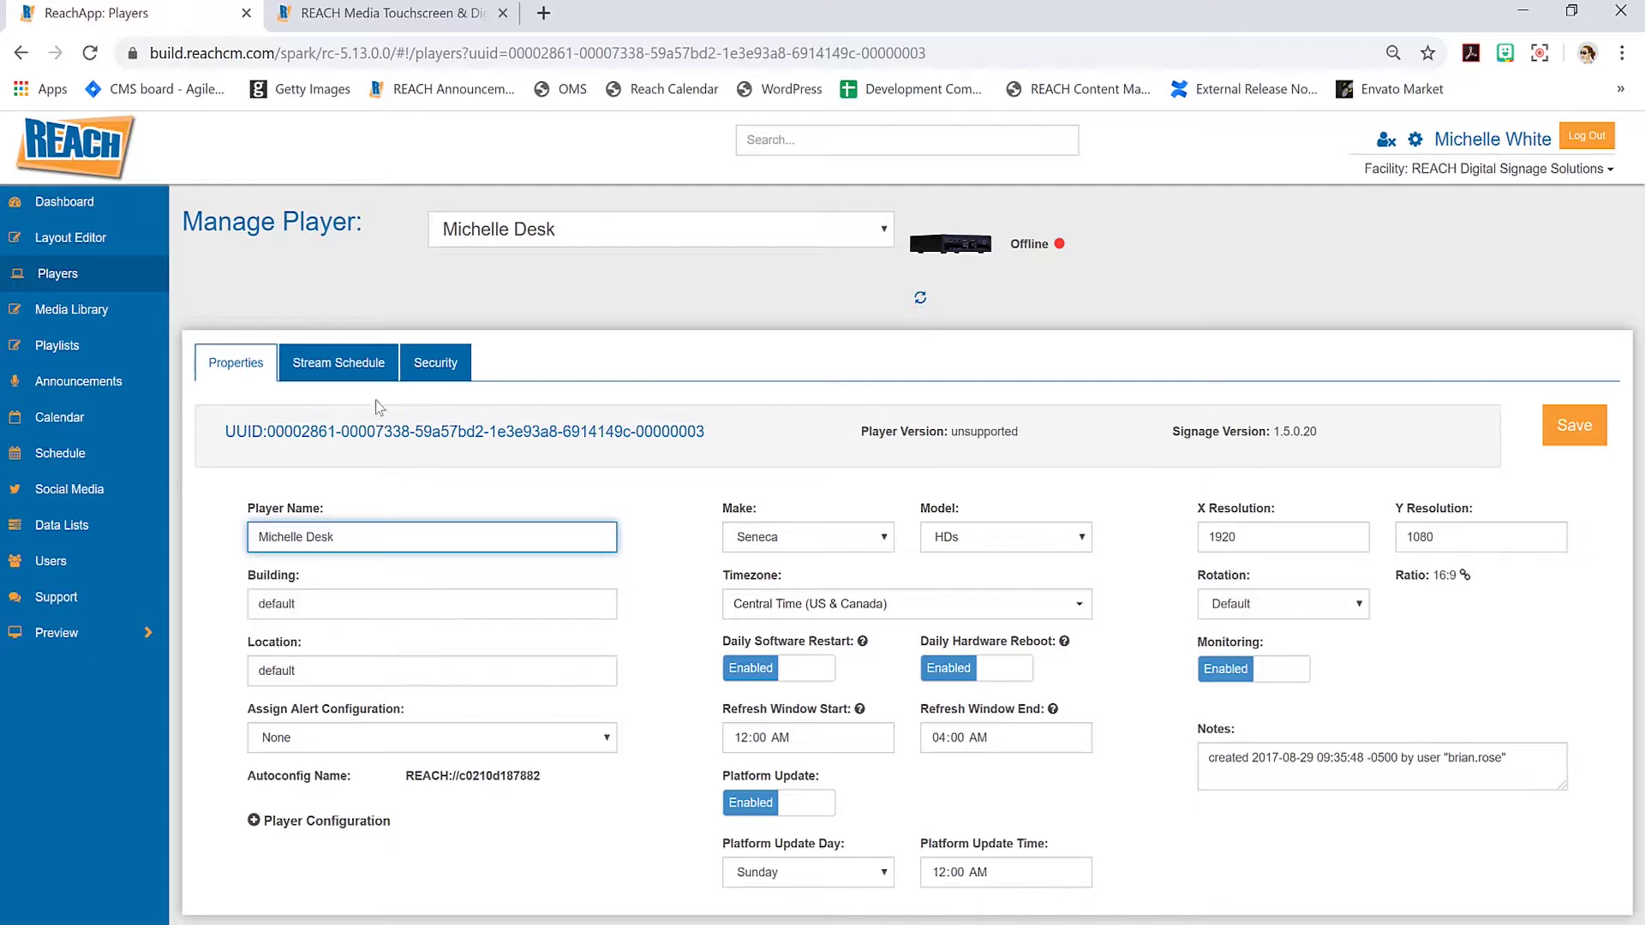
left_click(369, 364)
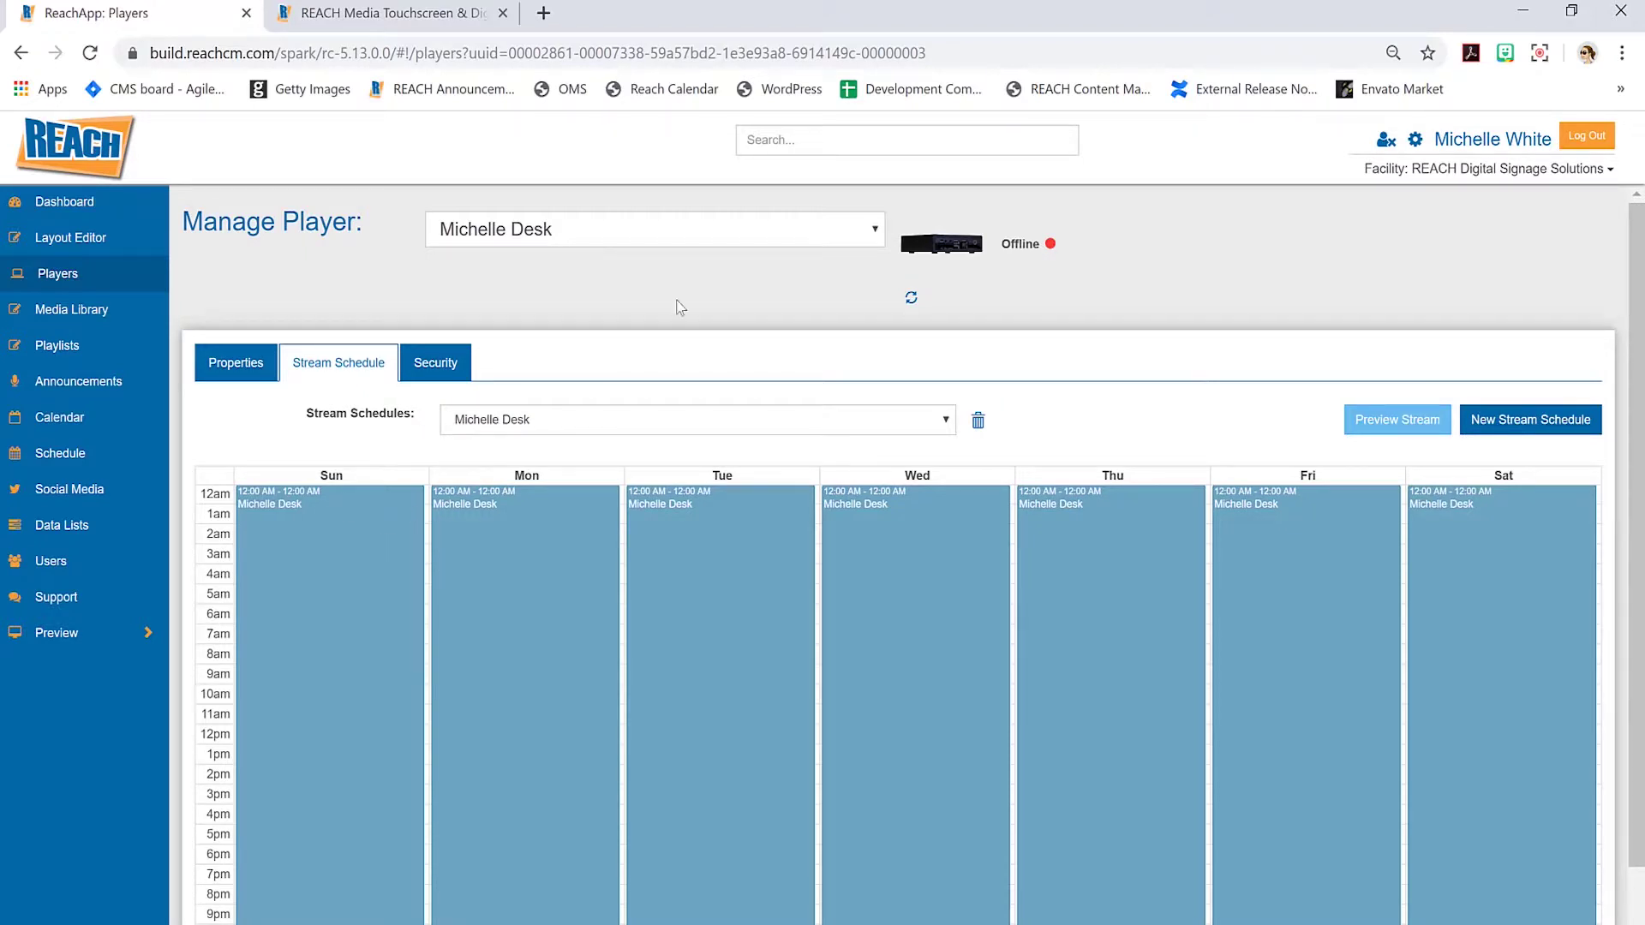
left_click(587, 231)
Switch to the Reach Marketing player and keep its Marketing stream schedule selected.
left_click(497, 302)
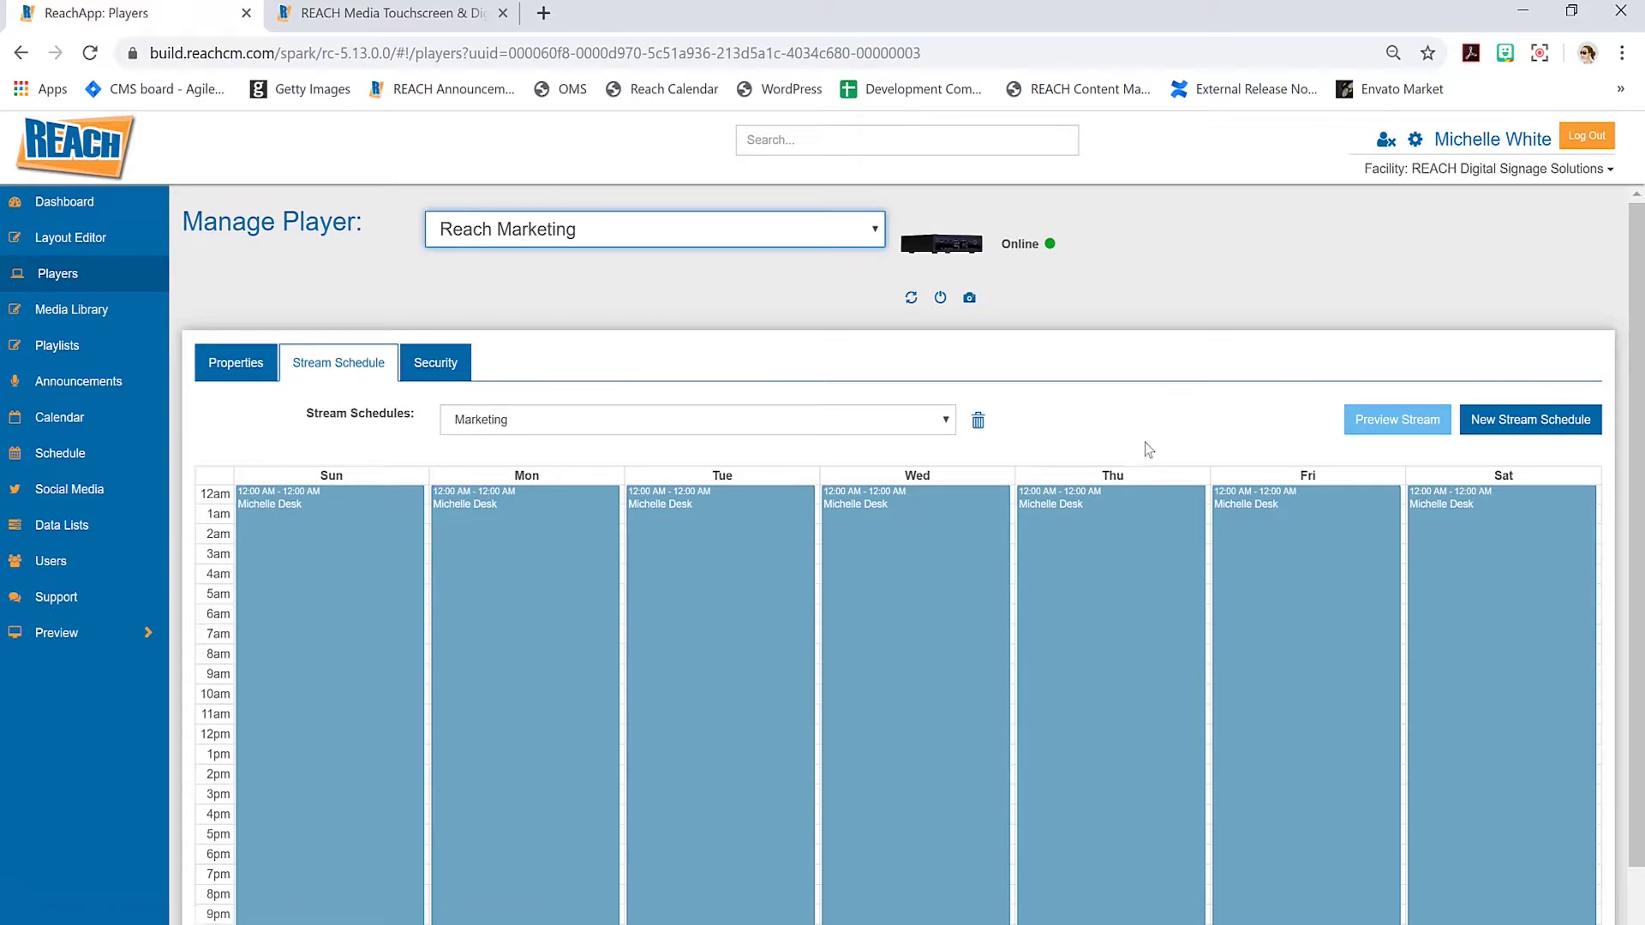
scroll(1130, 428, "down", 2)
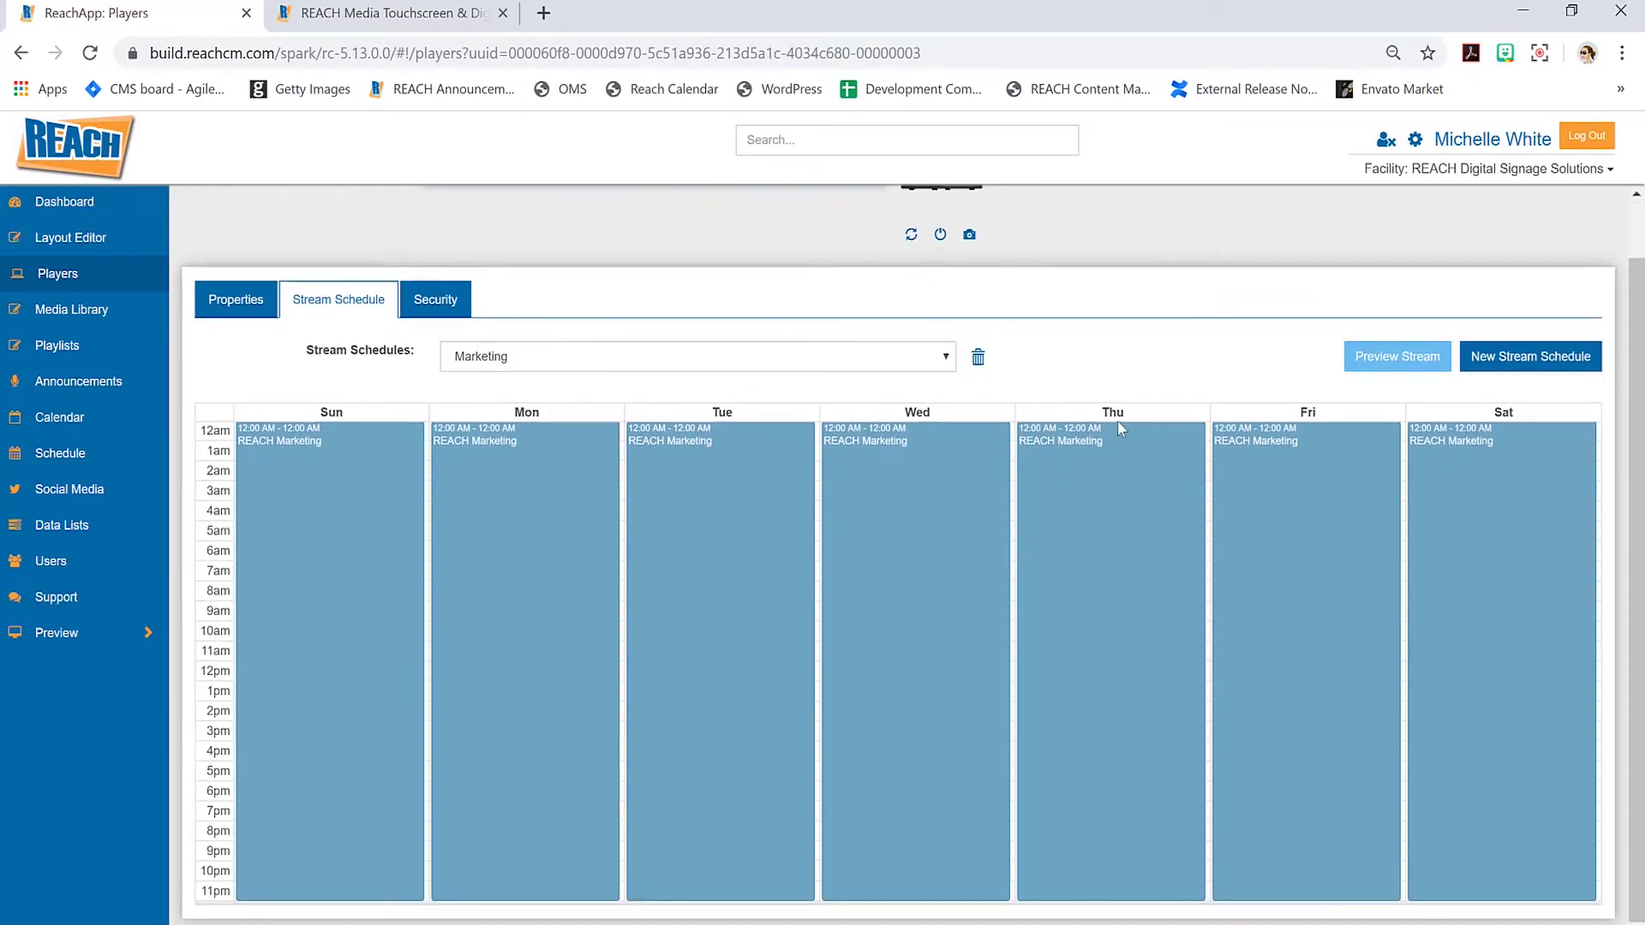
left_click(685, 356)
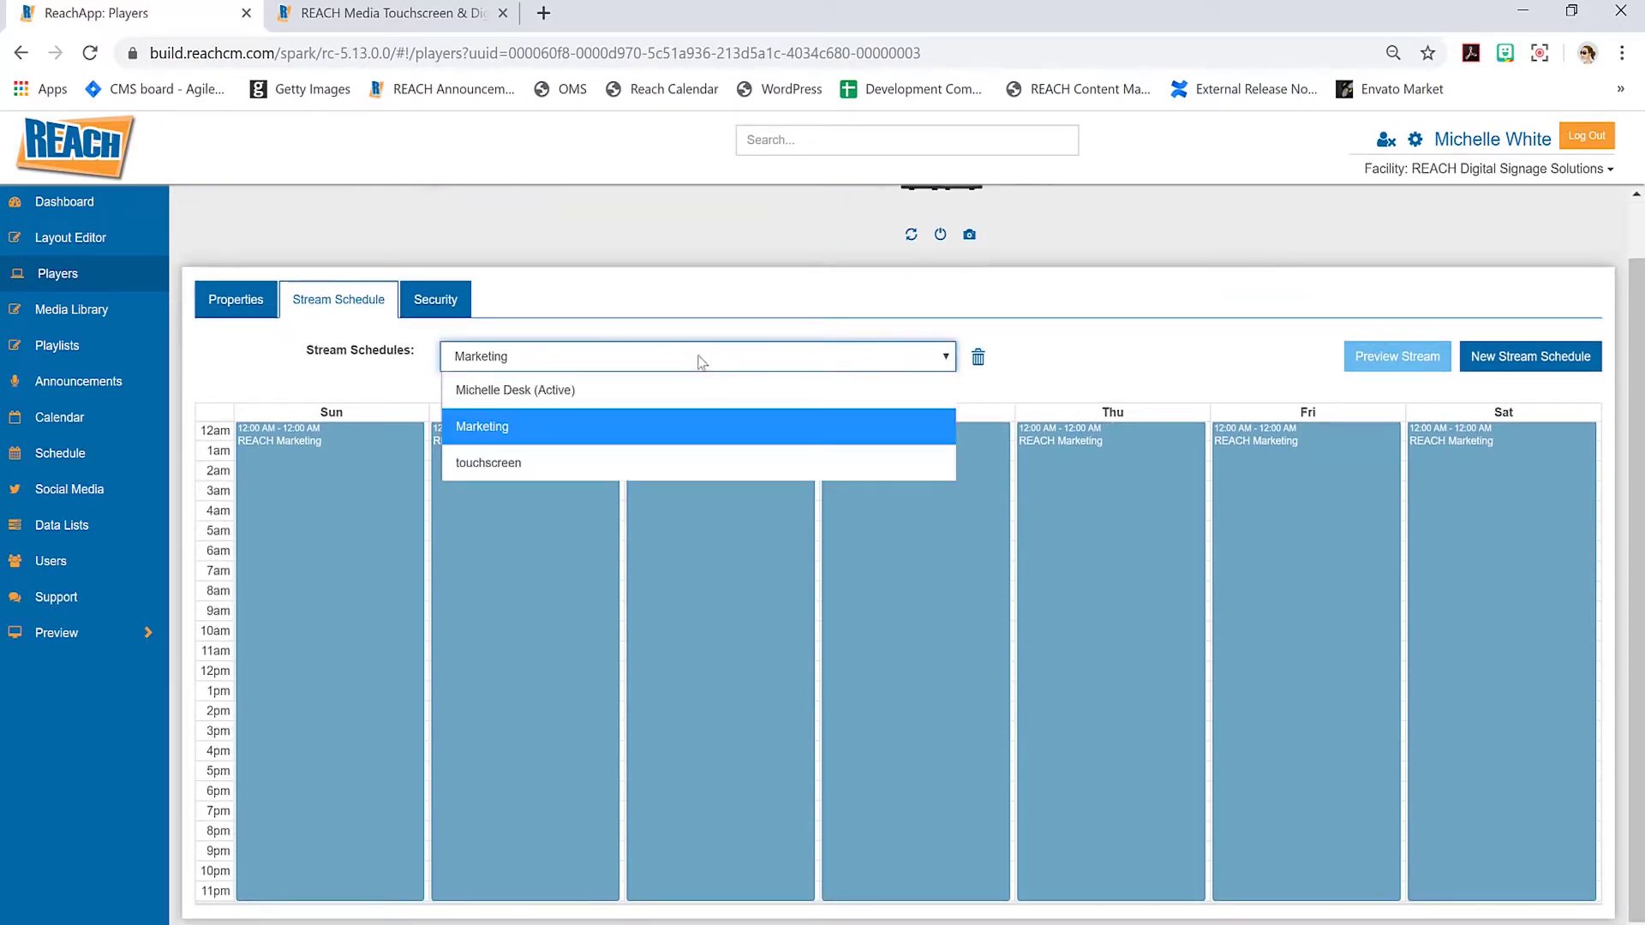
left_click(1100, 393)
scroll(1102, 393, "up", 1)
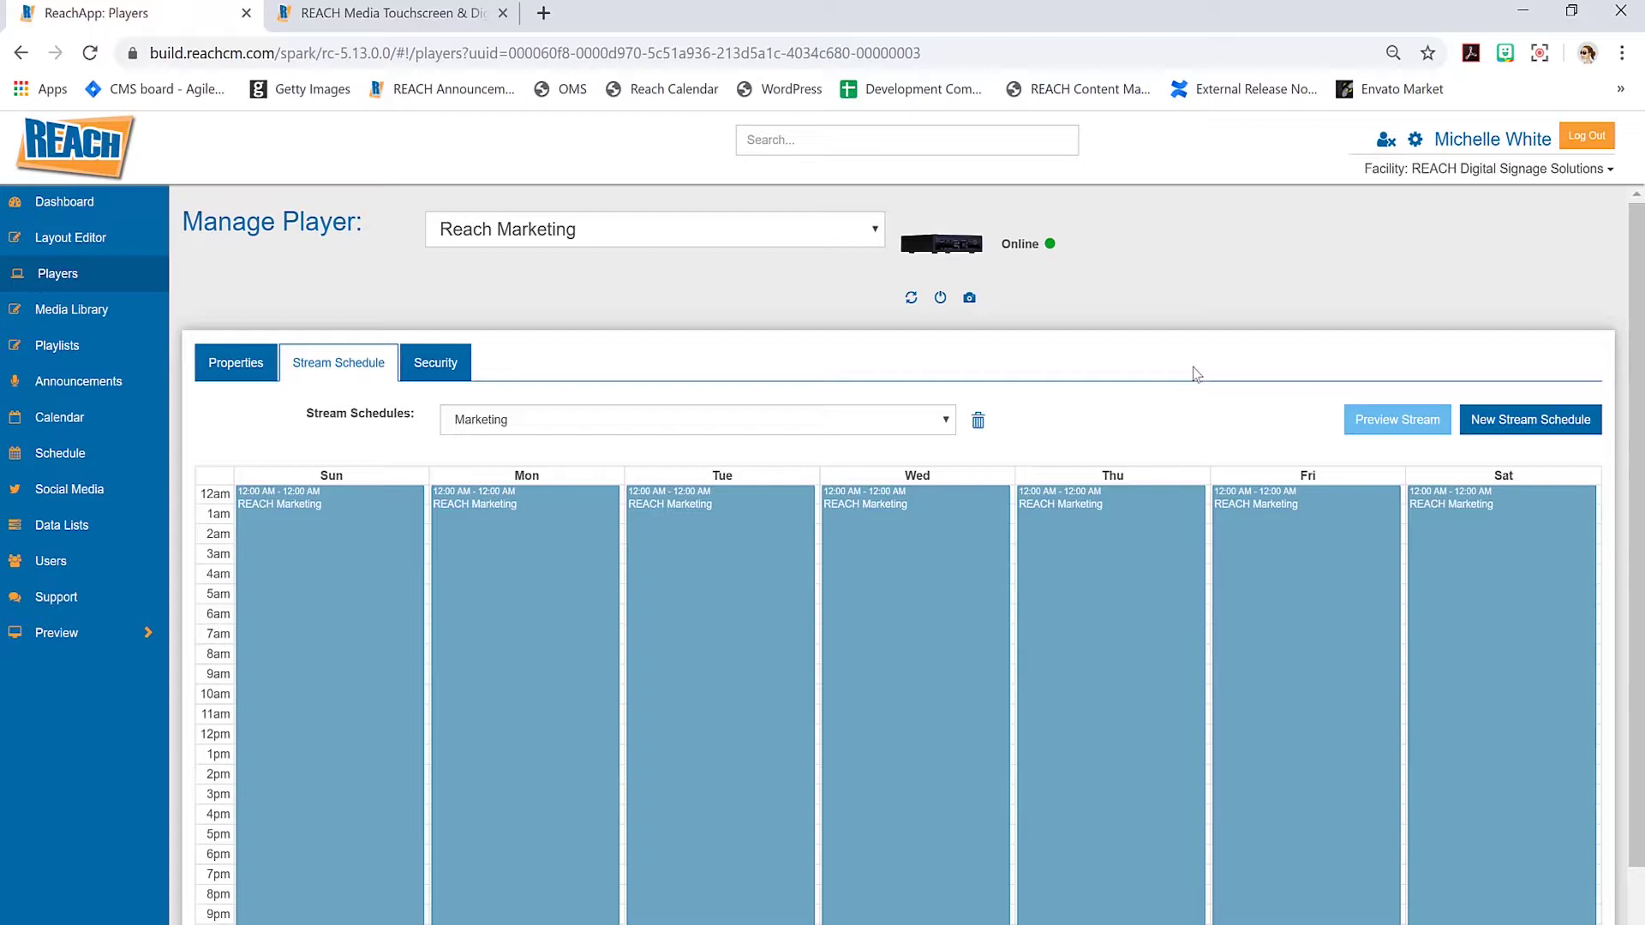
Add stream schedule 'test 001', restoring the space after briefly trying 'test-001'.
left_click(1520, 426)
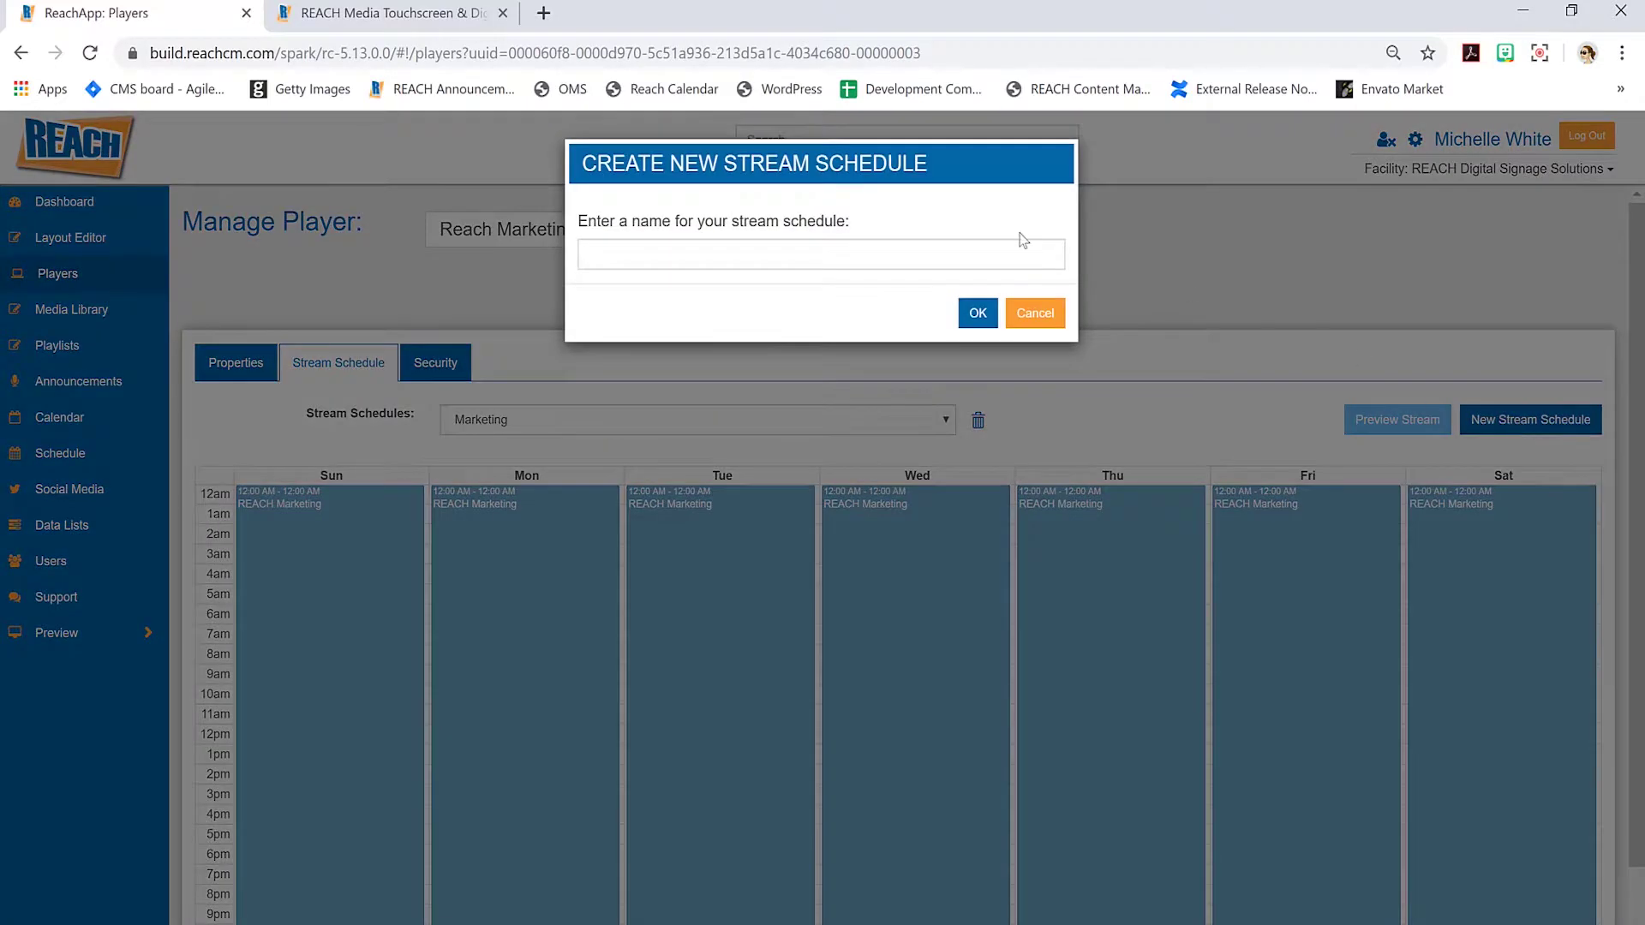
left_click(903, 251)
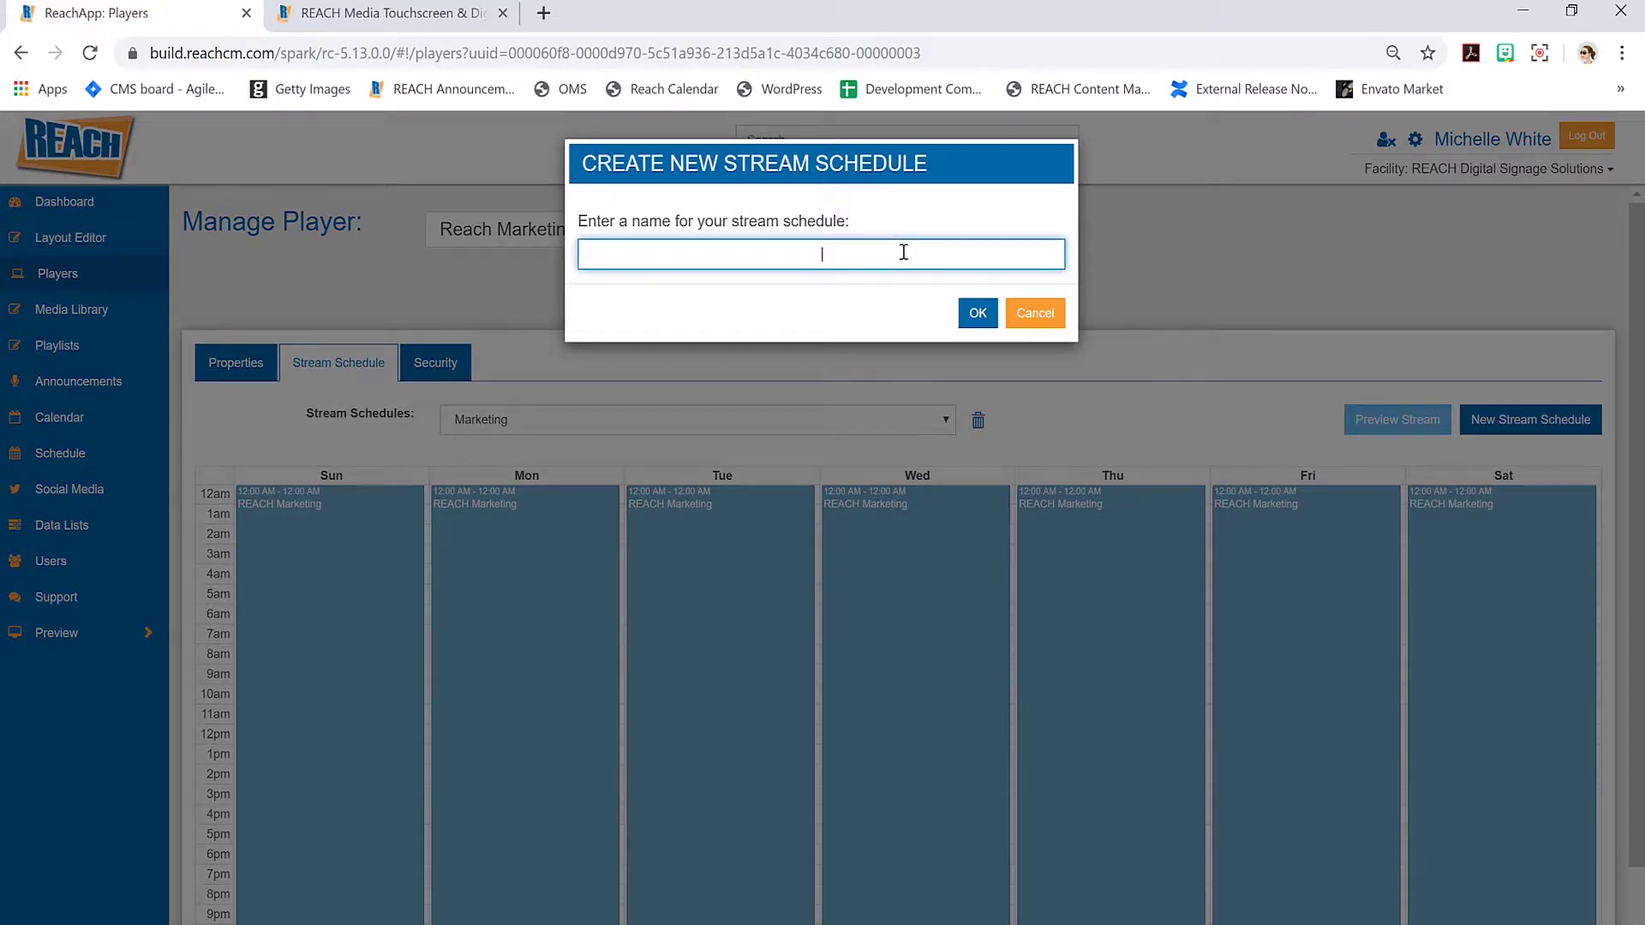
type("test 001")
key("BackSpace")
left_click(821, 253)
key("BackSpace")
type("-")
left_click(969, 320)
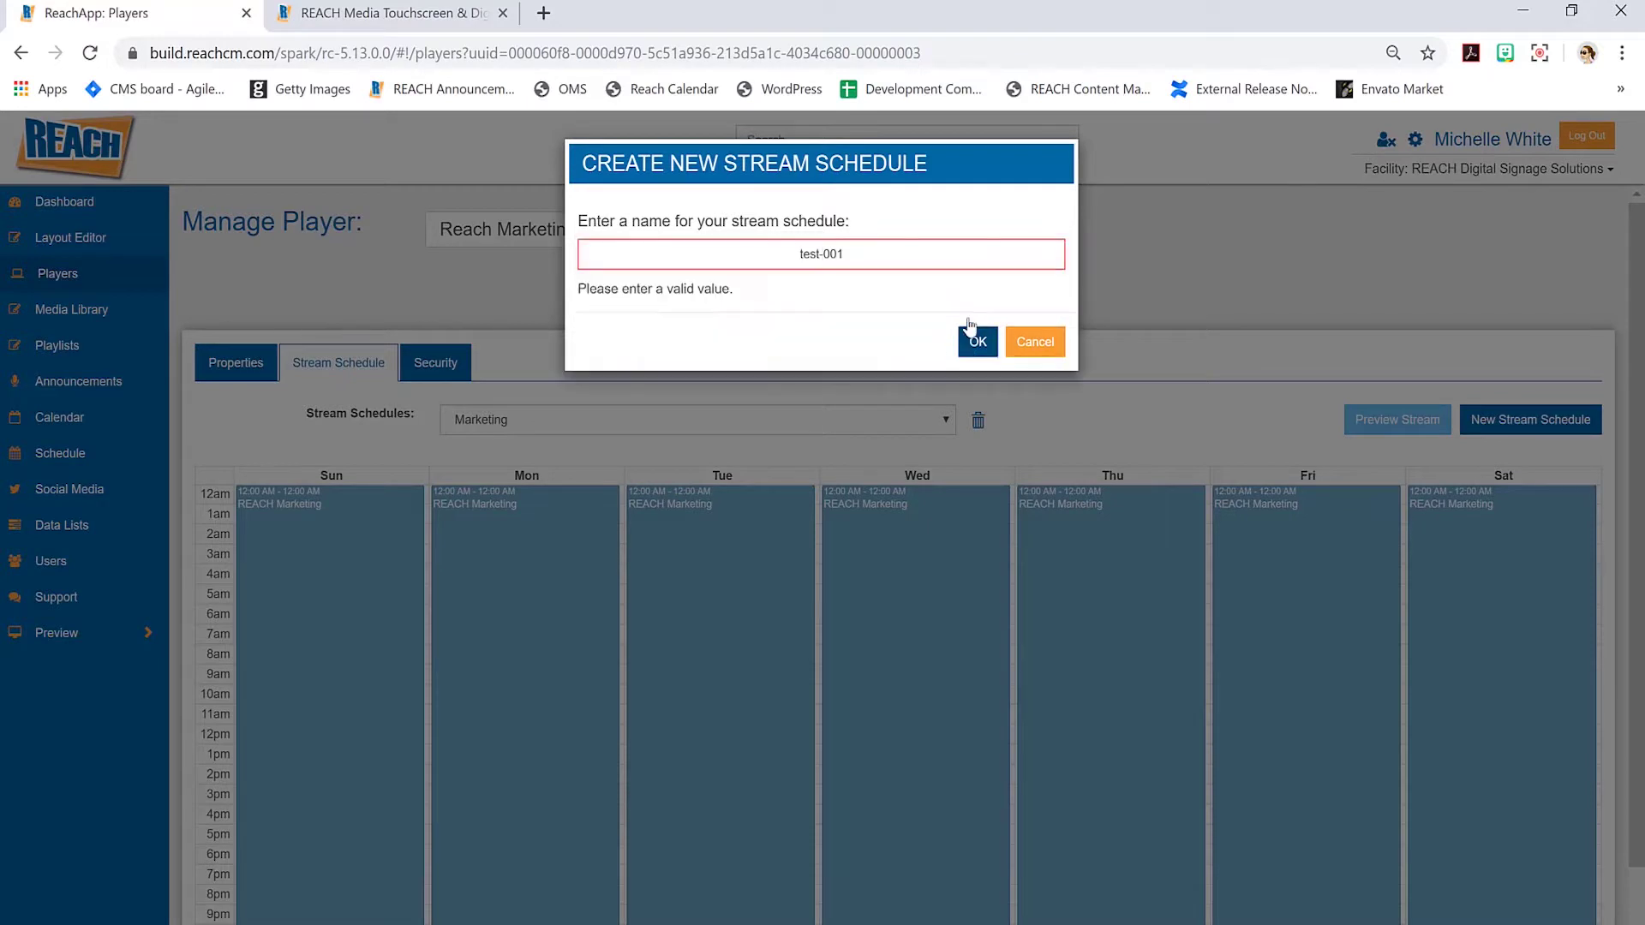
left_click(824, 256)
key("BackSpace")
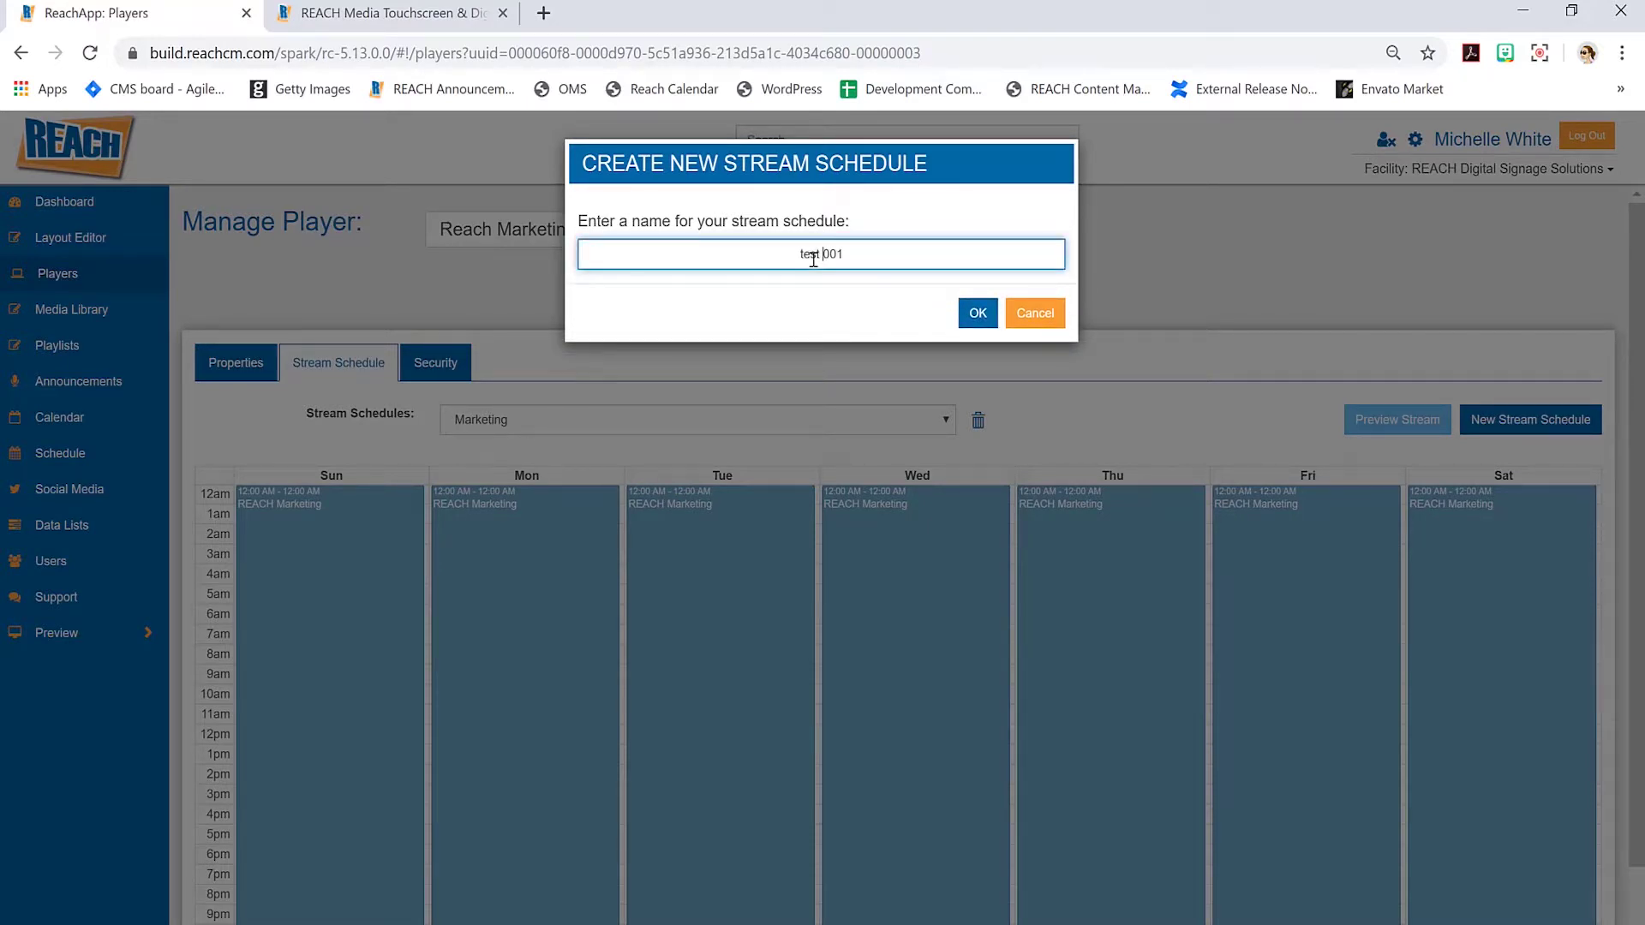
left_click(977, 312)
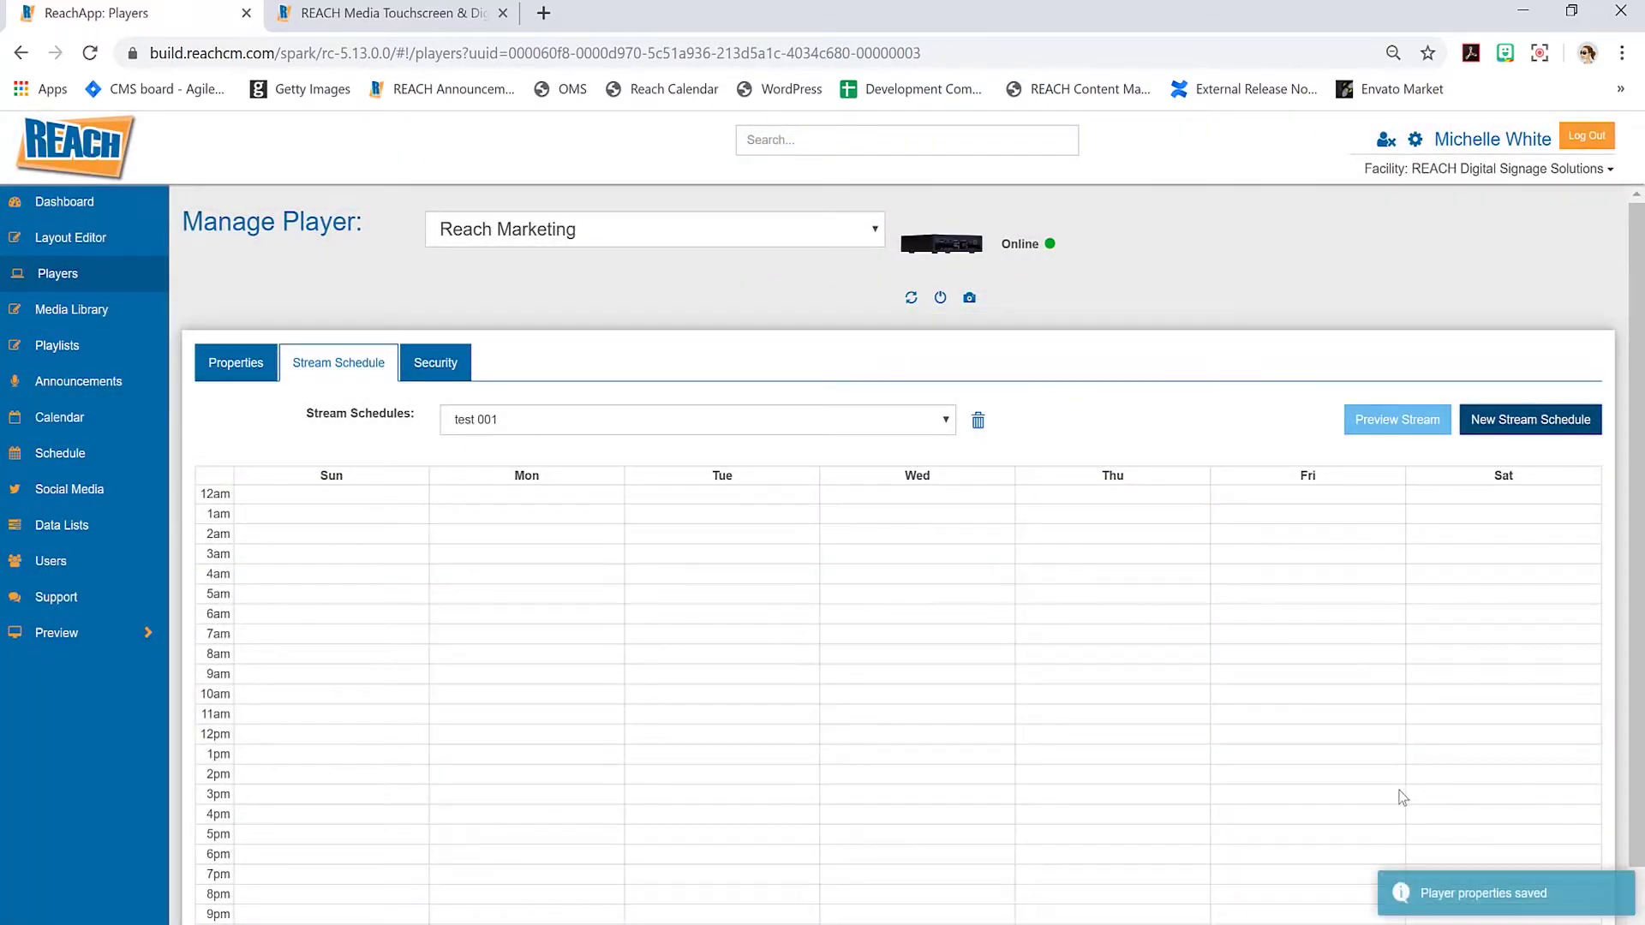
scroll(1384, 694, "down", 1)
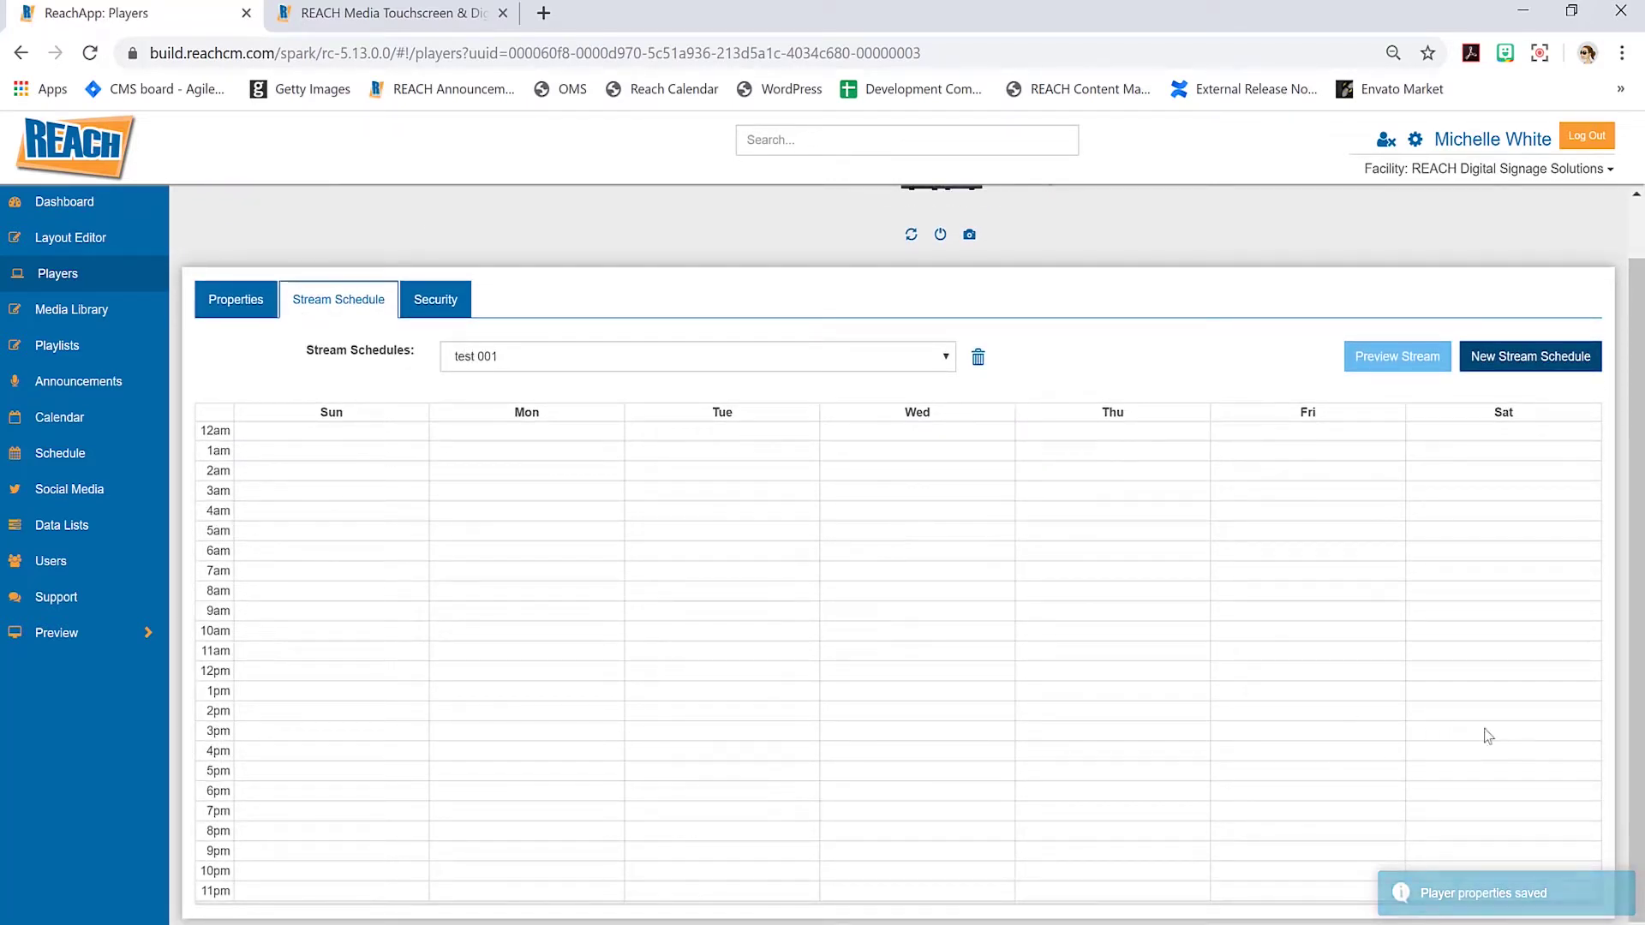
scroll(1208, 562, "up", 1)
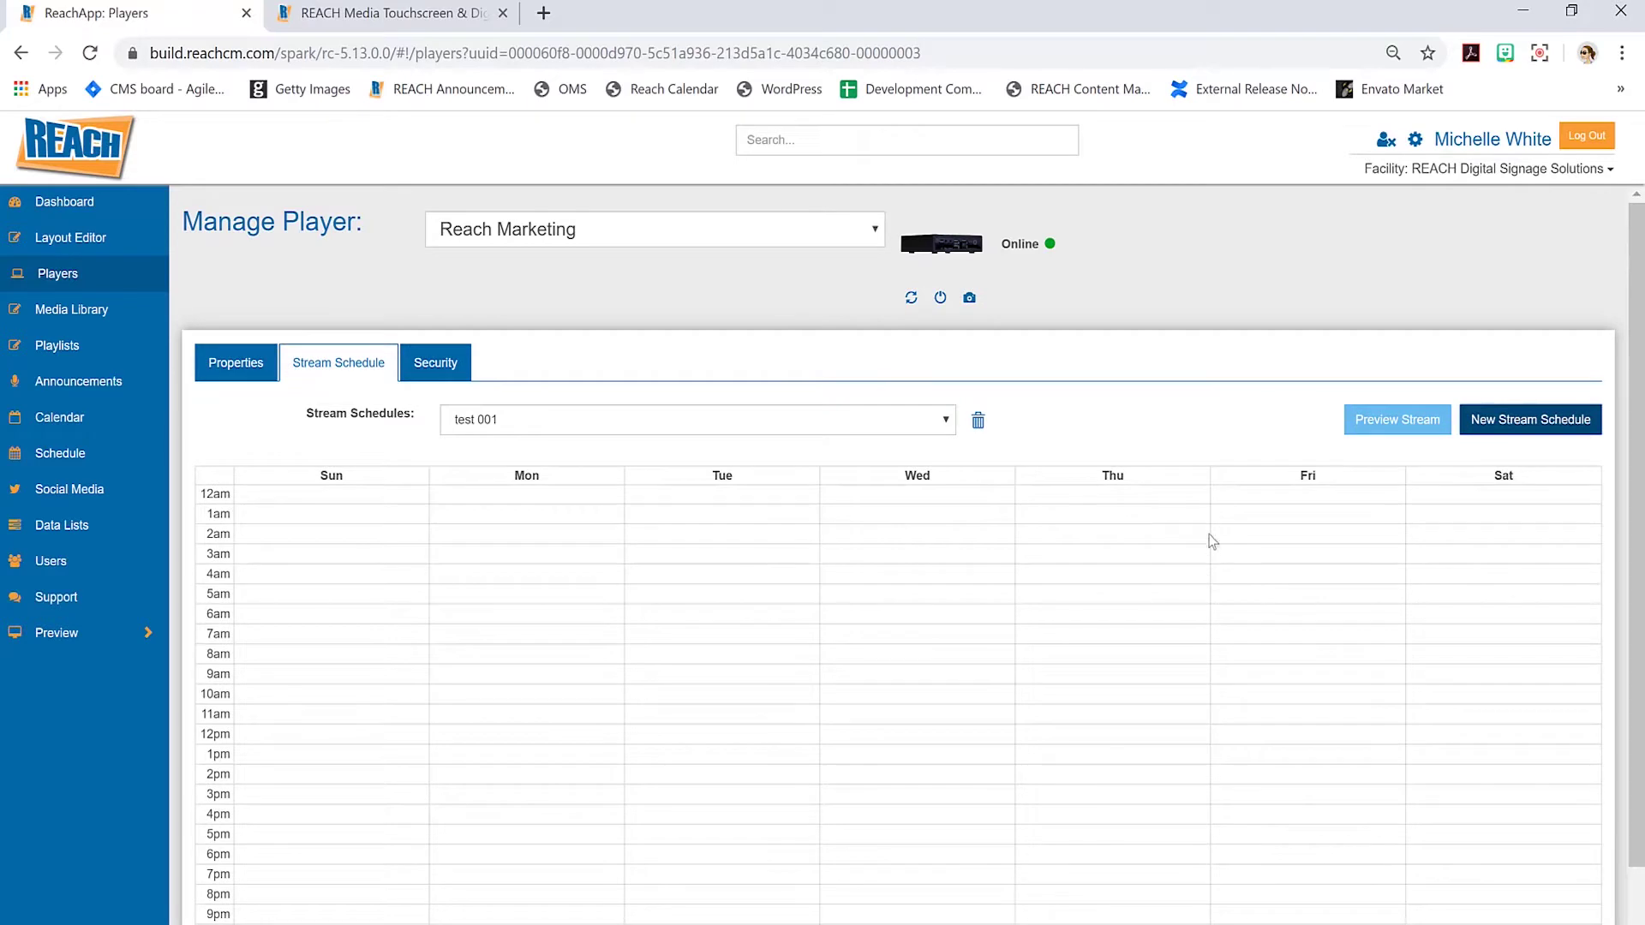
scroll(1081, 426, "down", 1)
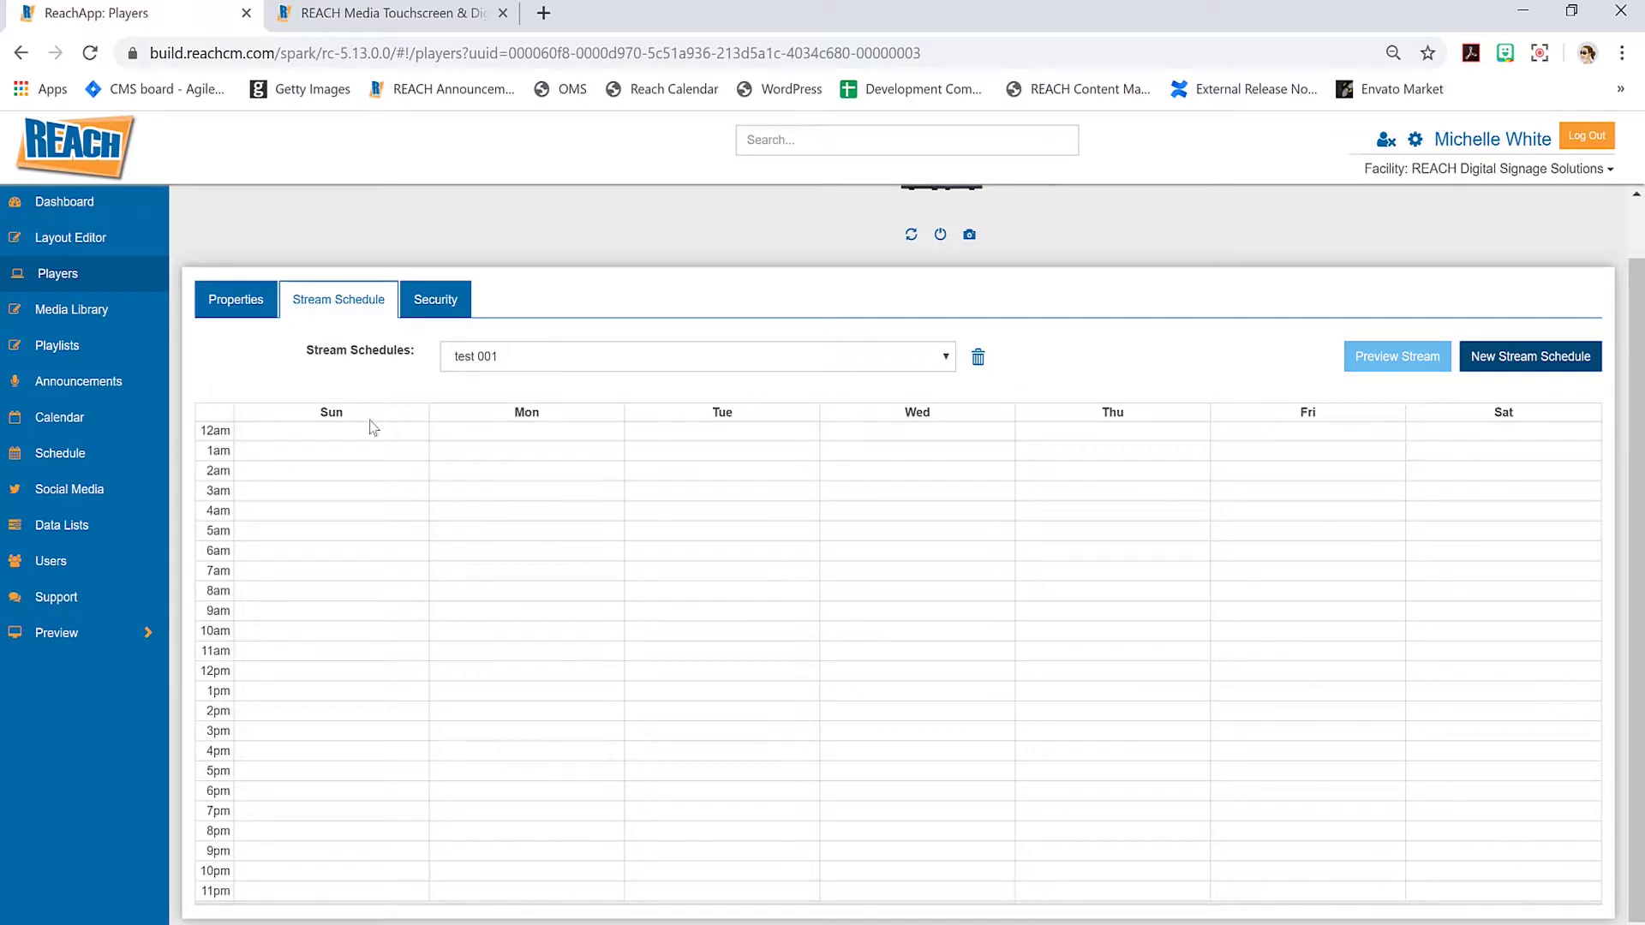
left_click_drag(371, 428, 1457, 889)
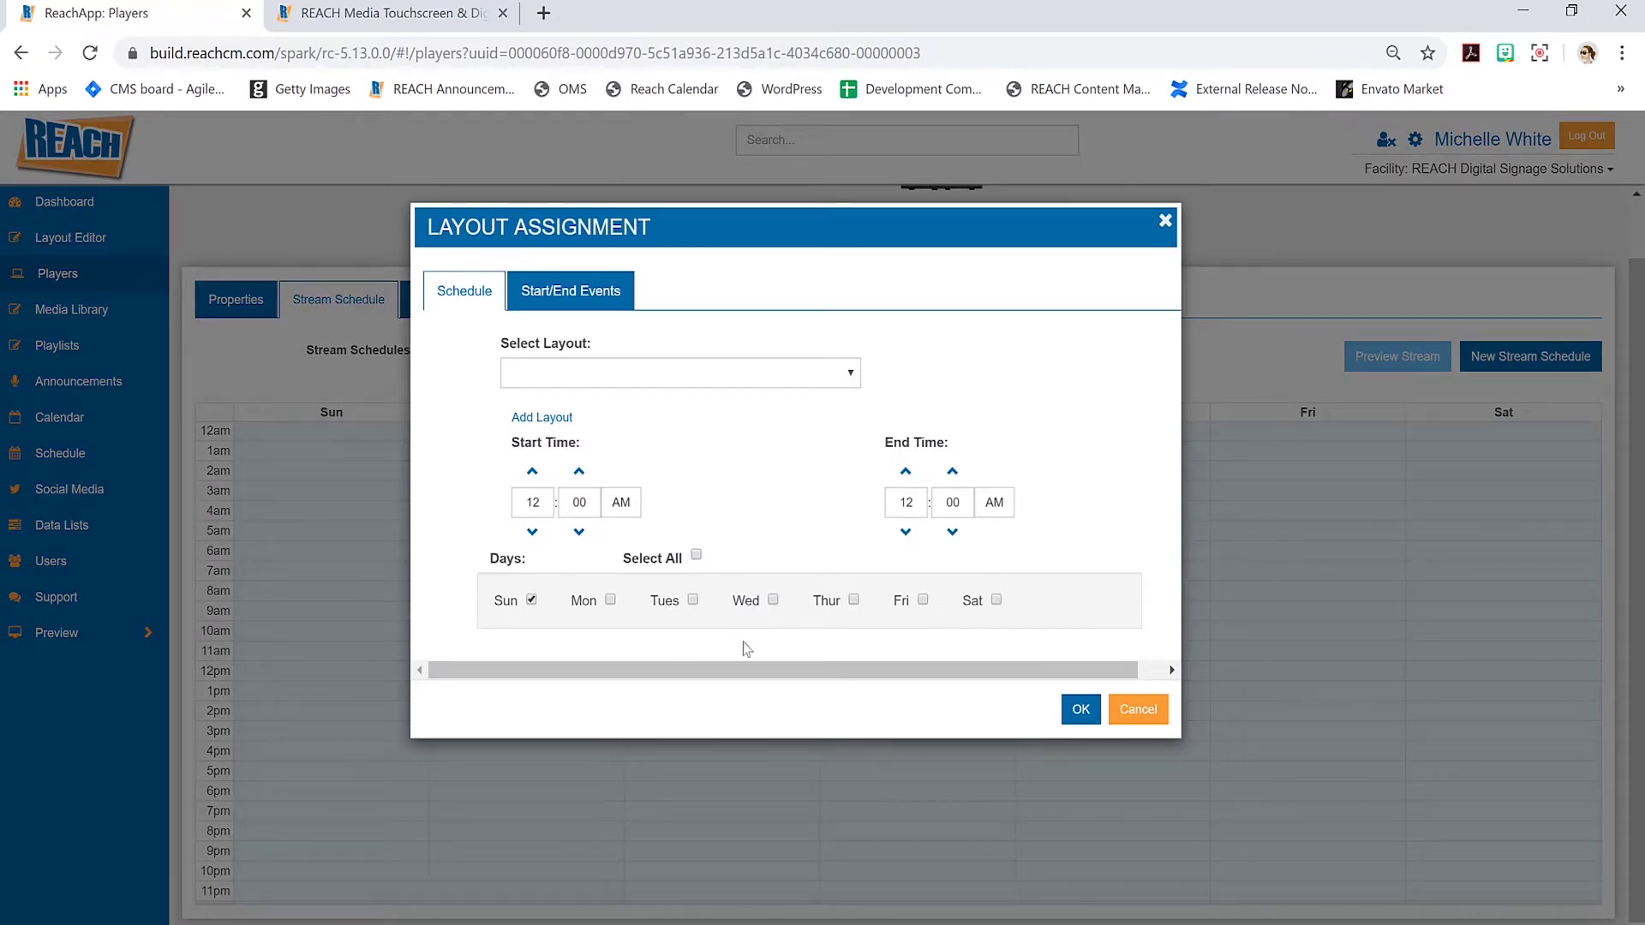
Choose the Michelle Desk layout and limit the days to Sunday through Thursday.
left_click(669, 383)
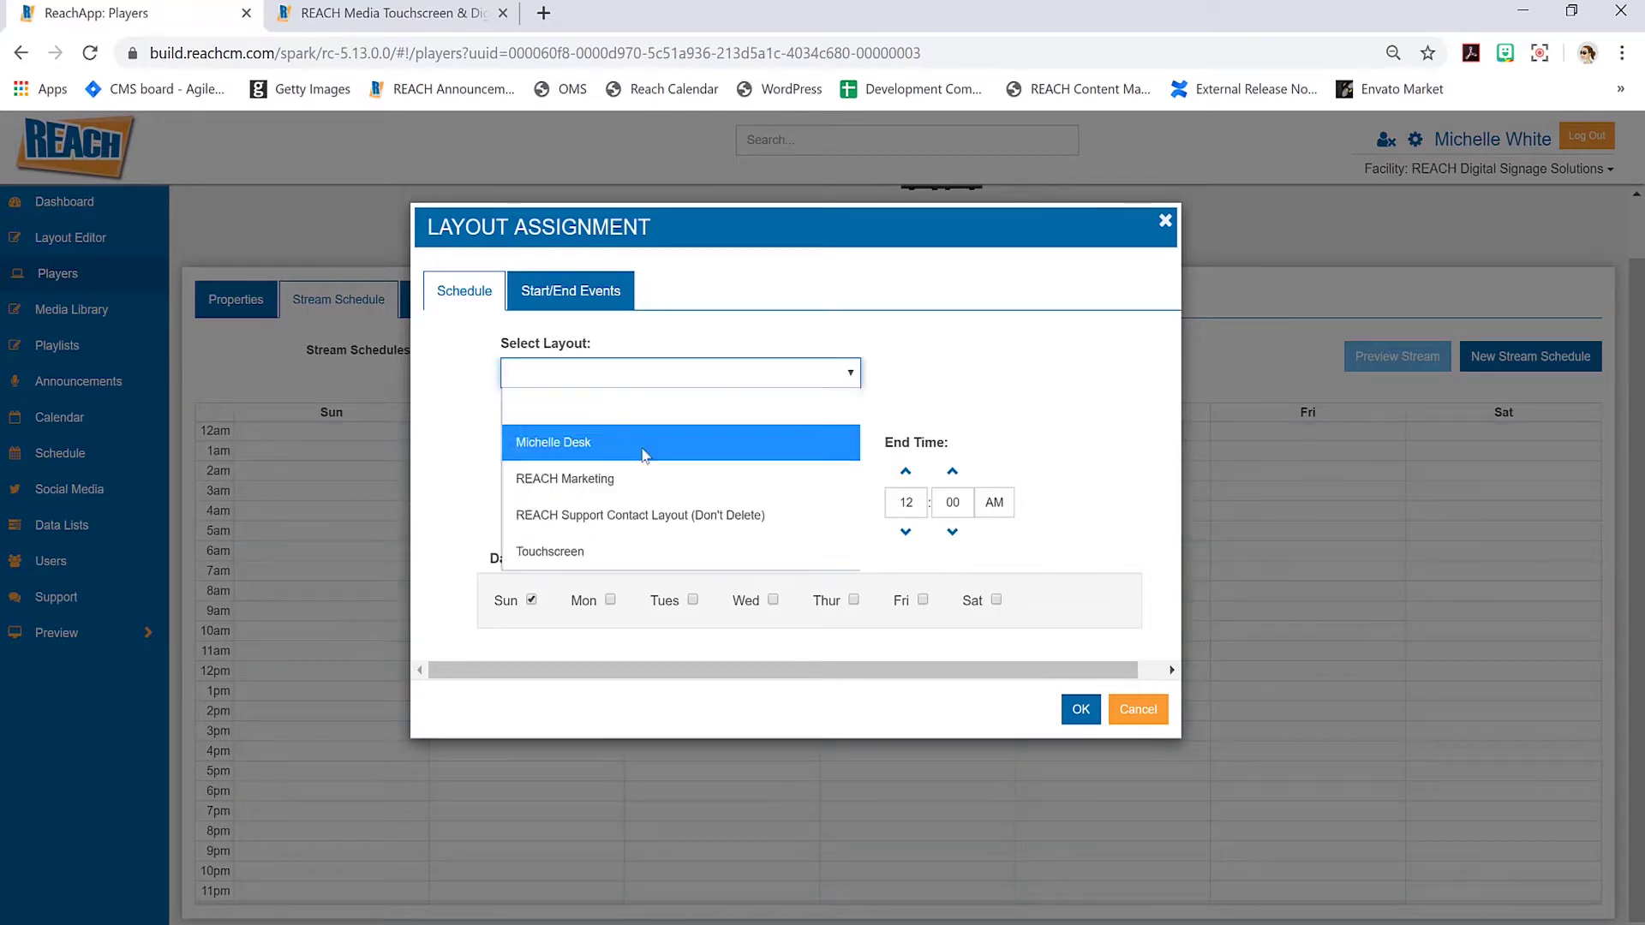
left_click(626, 446)
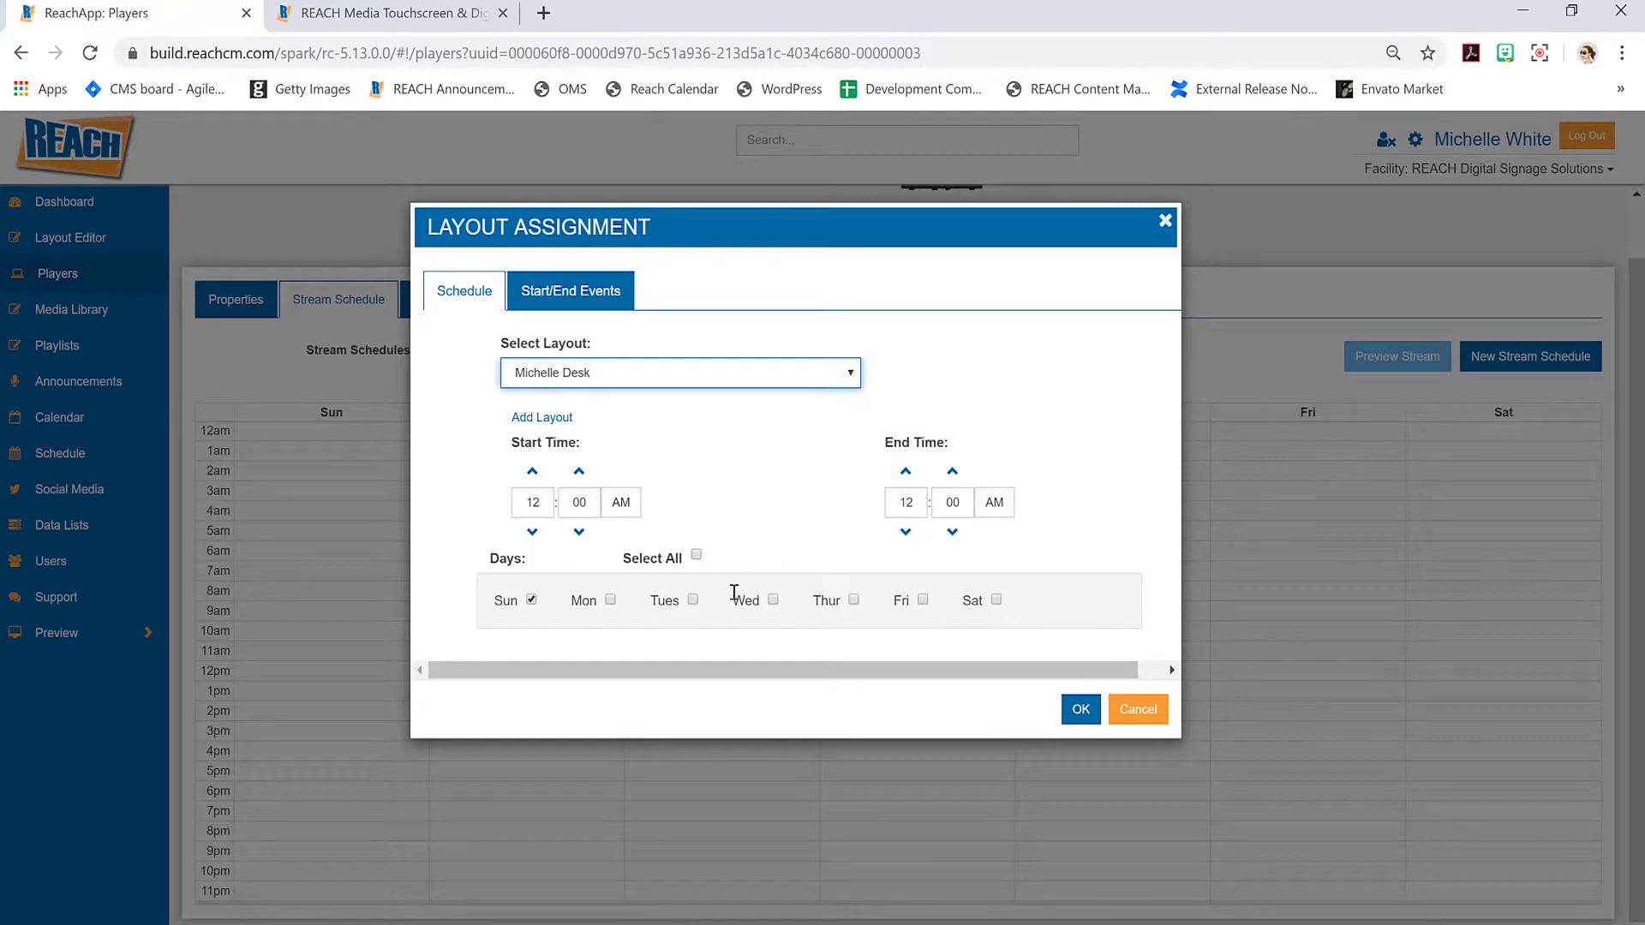
left_click(696, 555)
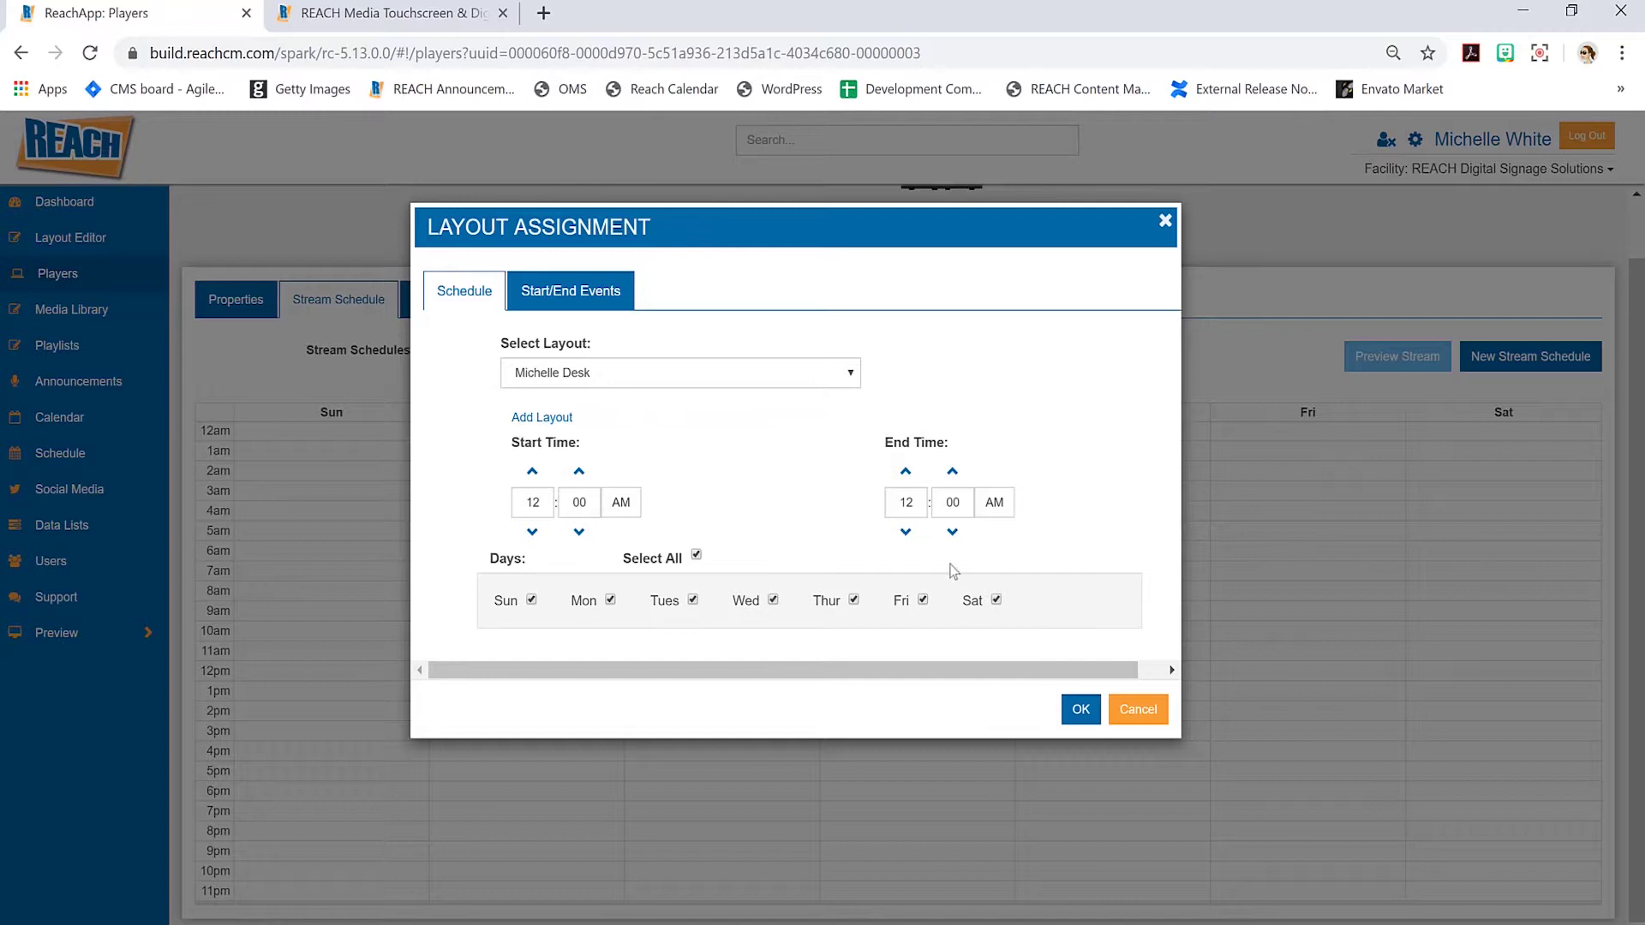
left_click(923, 600)
left_click(995, 600)
Check the Start/End Events settings, then go back to the Schedule settings.
left_click(560, 305)
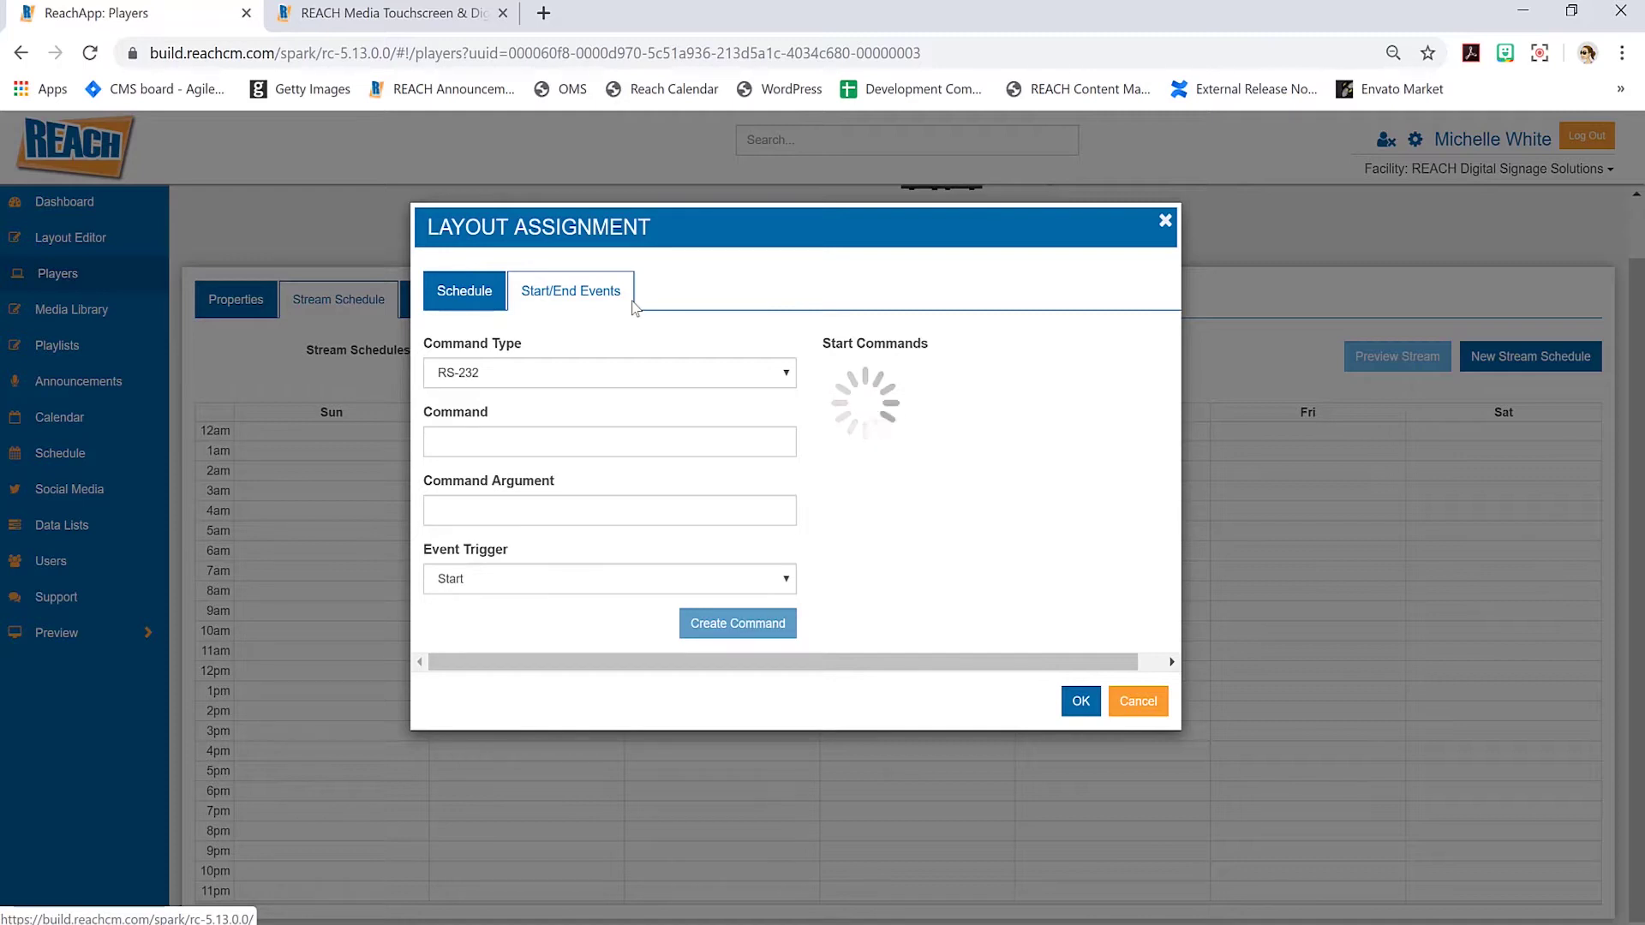
left_click(471, 293)
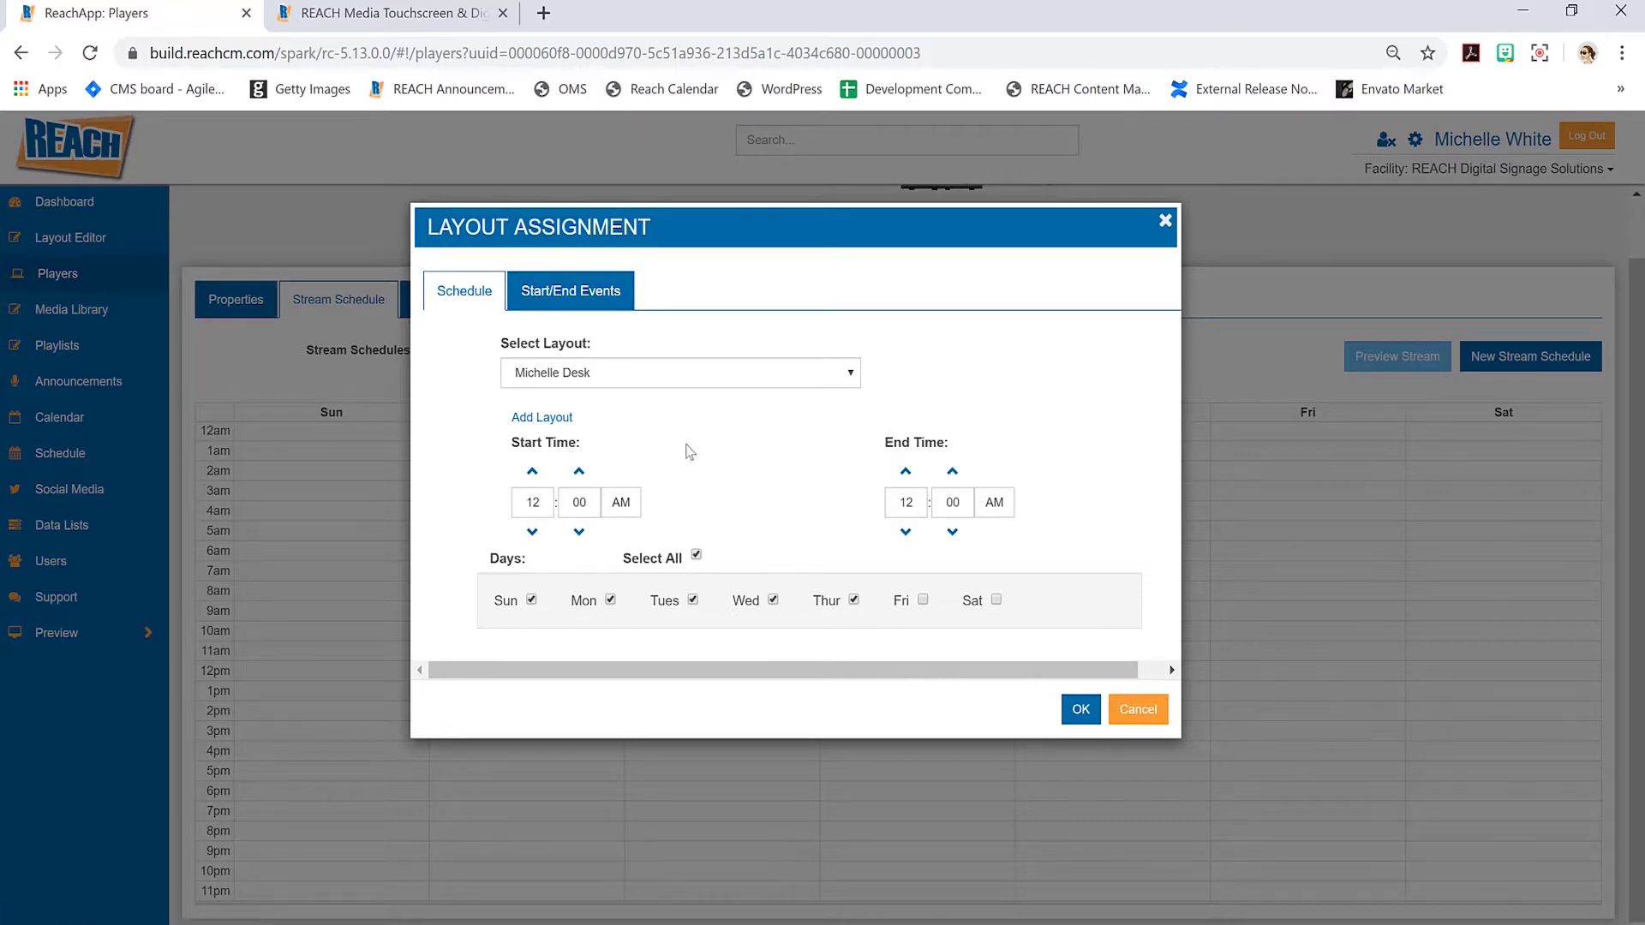
Add Friday and Saturday and run Michelle Desk from 10 AM to 3 PM.
left_click(922, 599)
left_click(995, 600)
left_click(542, 509)
type("10")
left_click(904, 505)
type("3")
left_click(992, 507)
left_click(1081, 715)
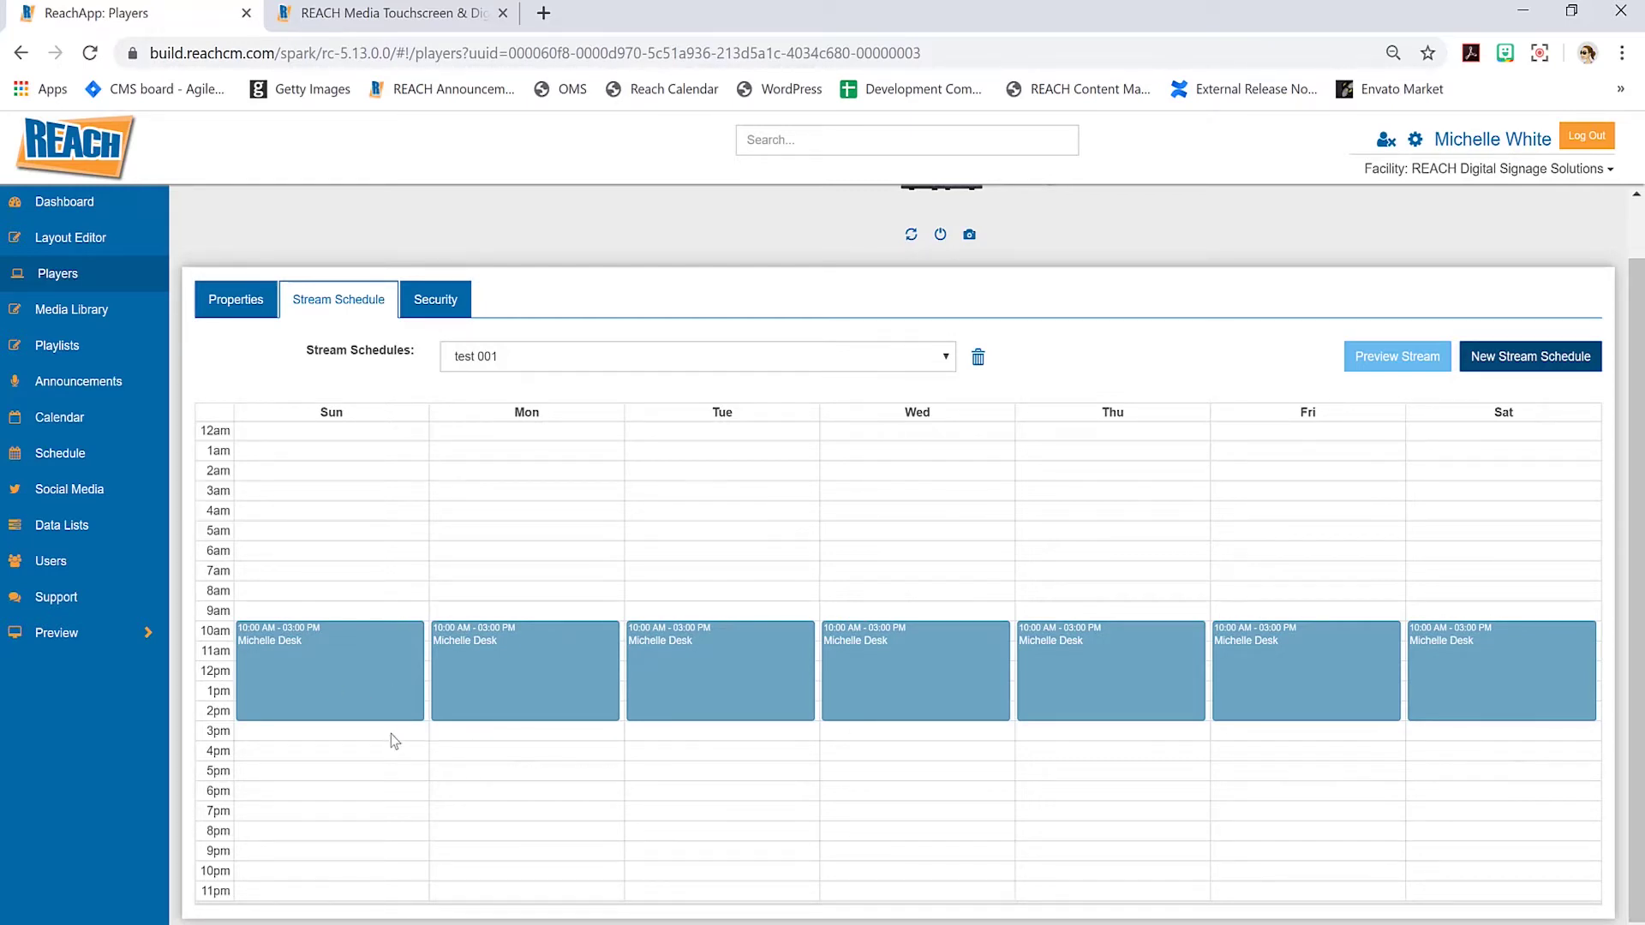
Add a REACH Marketing event from Sunday 3 PM to 7 PM, applied to all days.
left_click_drag(394, 741, 1521, 911)
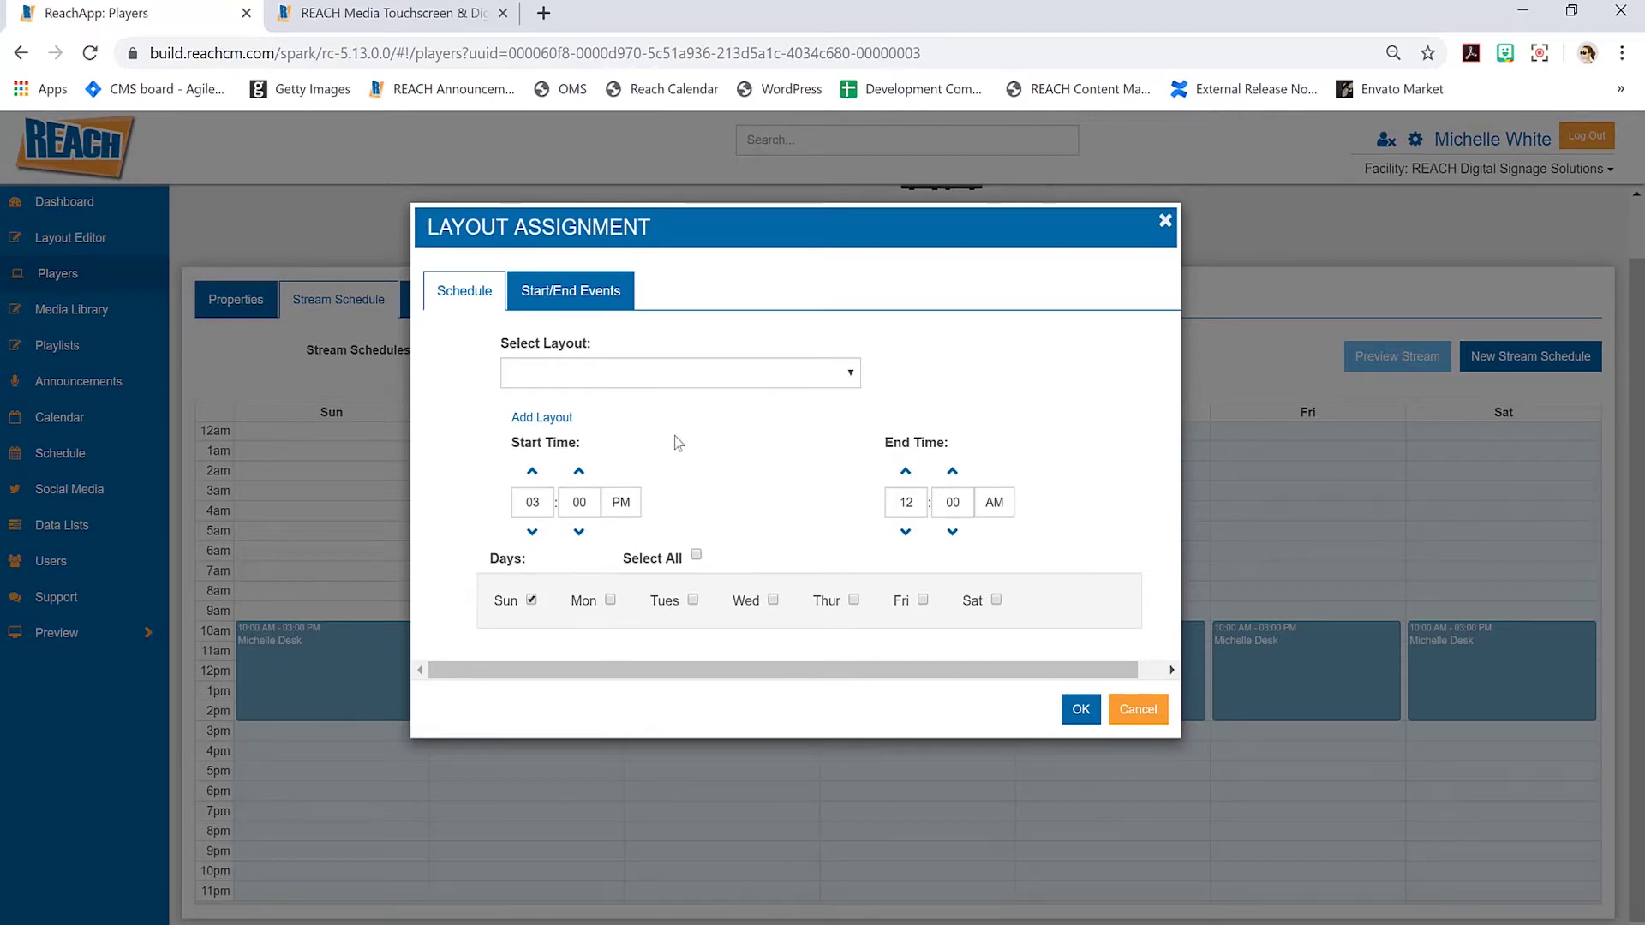
left_click(696, 381)
left_click(600, 479)
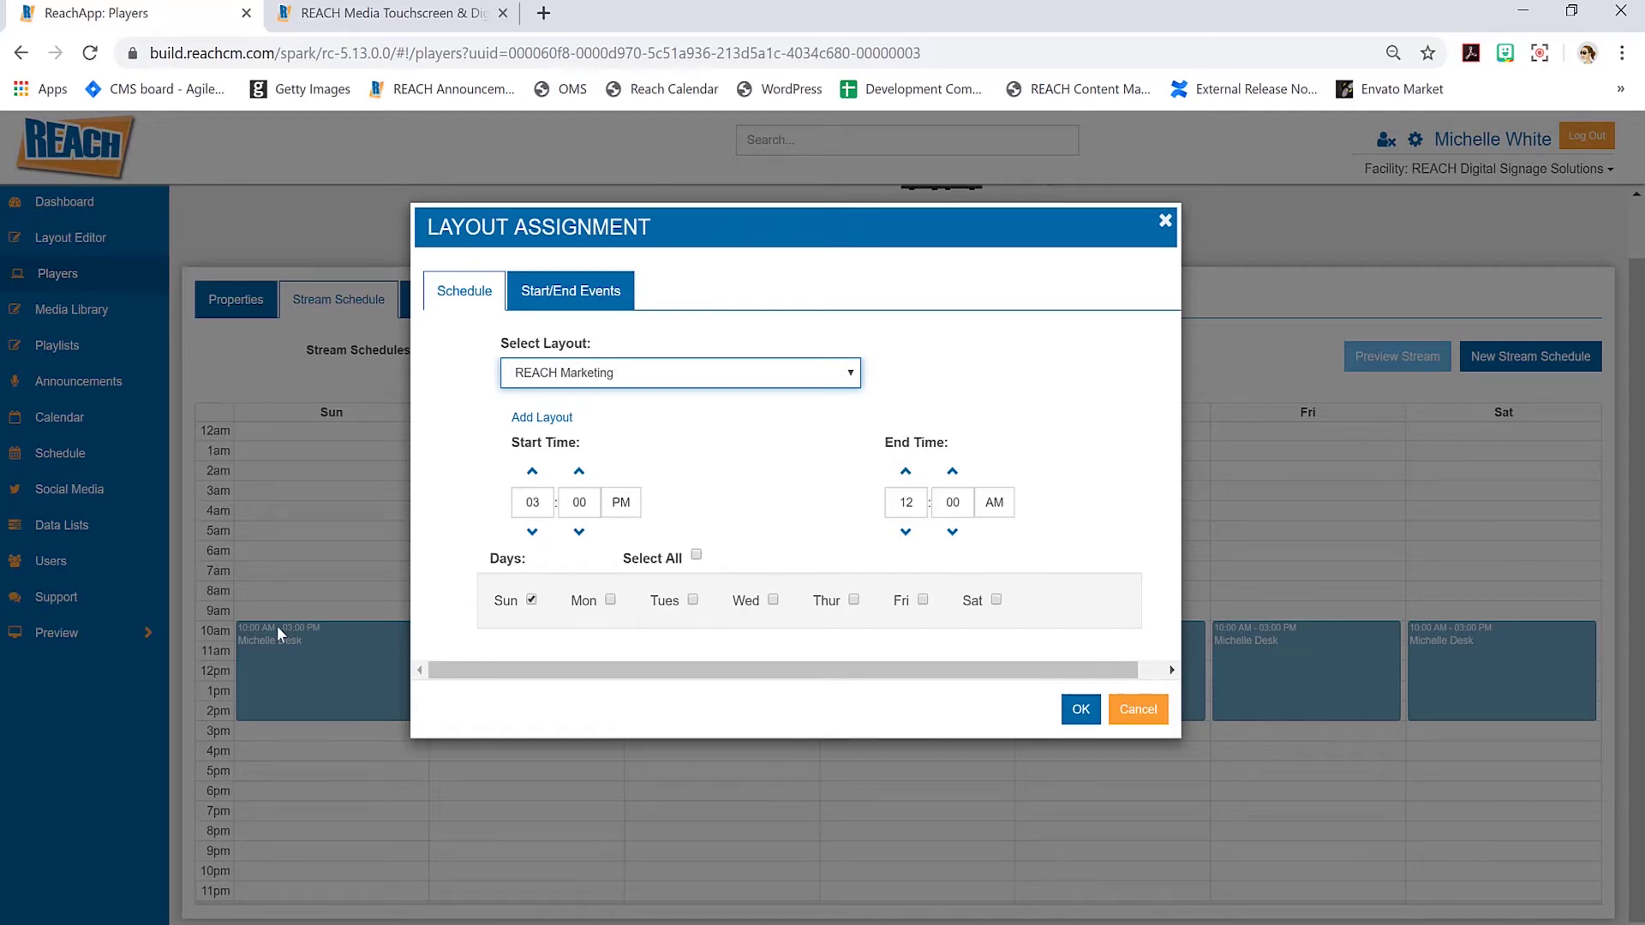
left_click(901, 508)
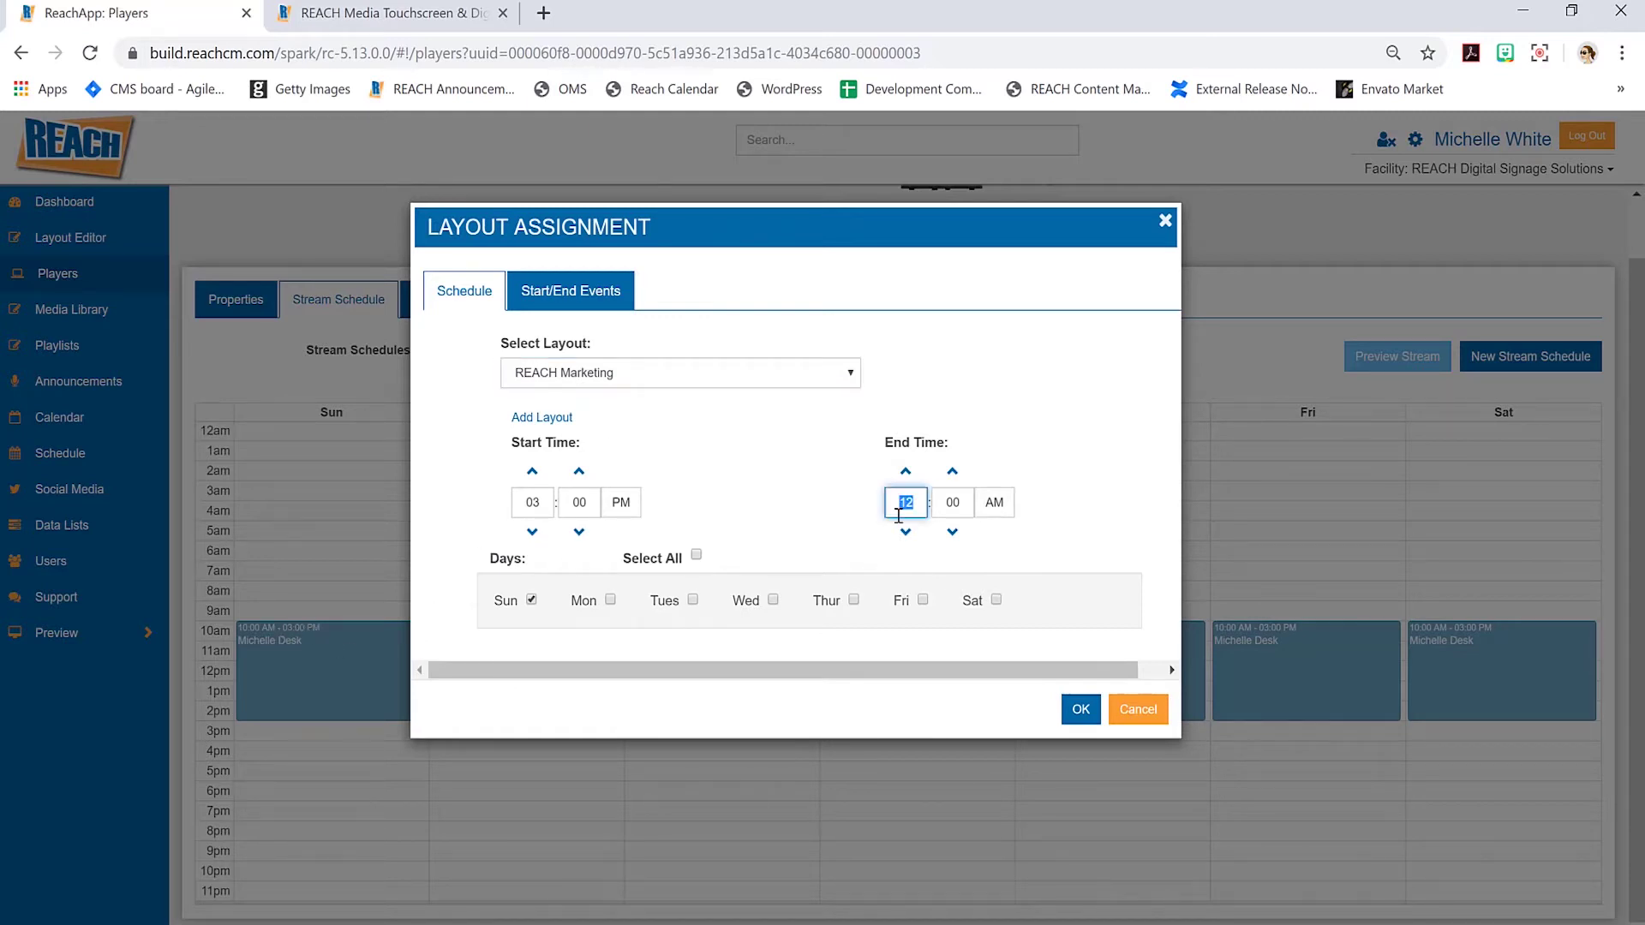
type("7")
left_click(993, 502)
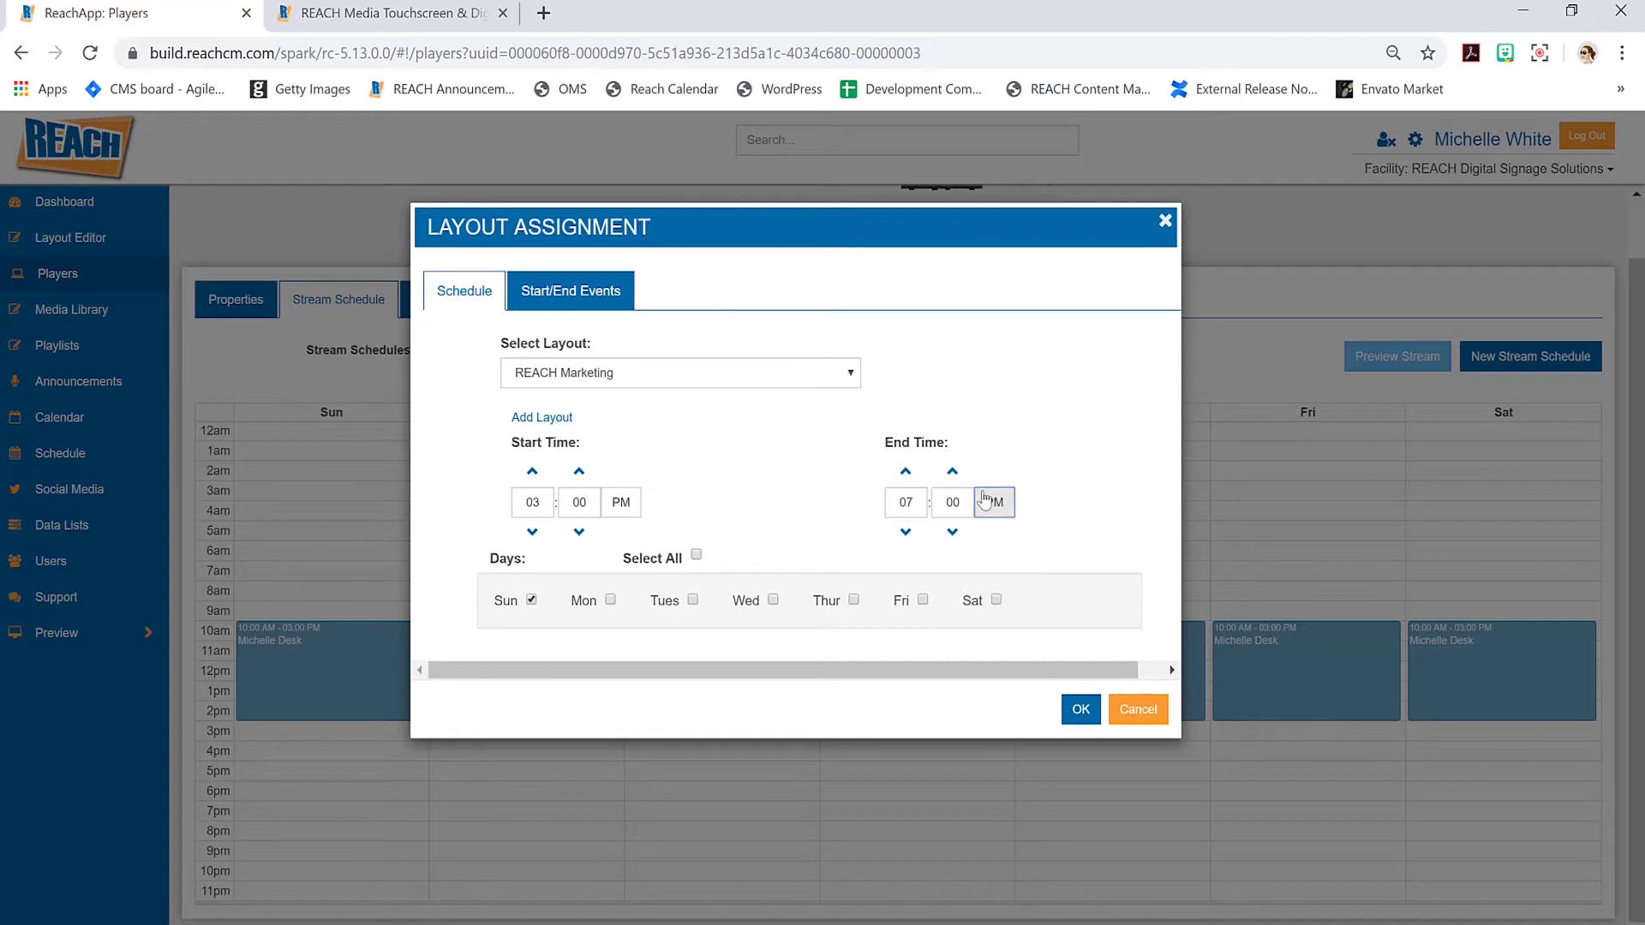
left_click(696, 555)
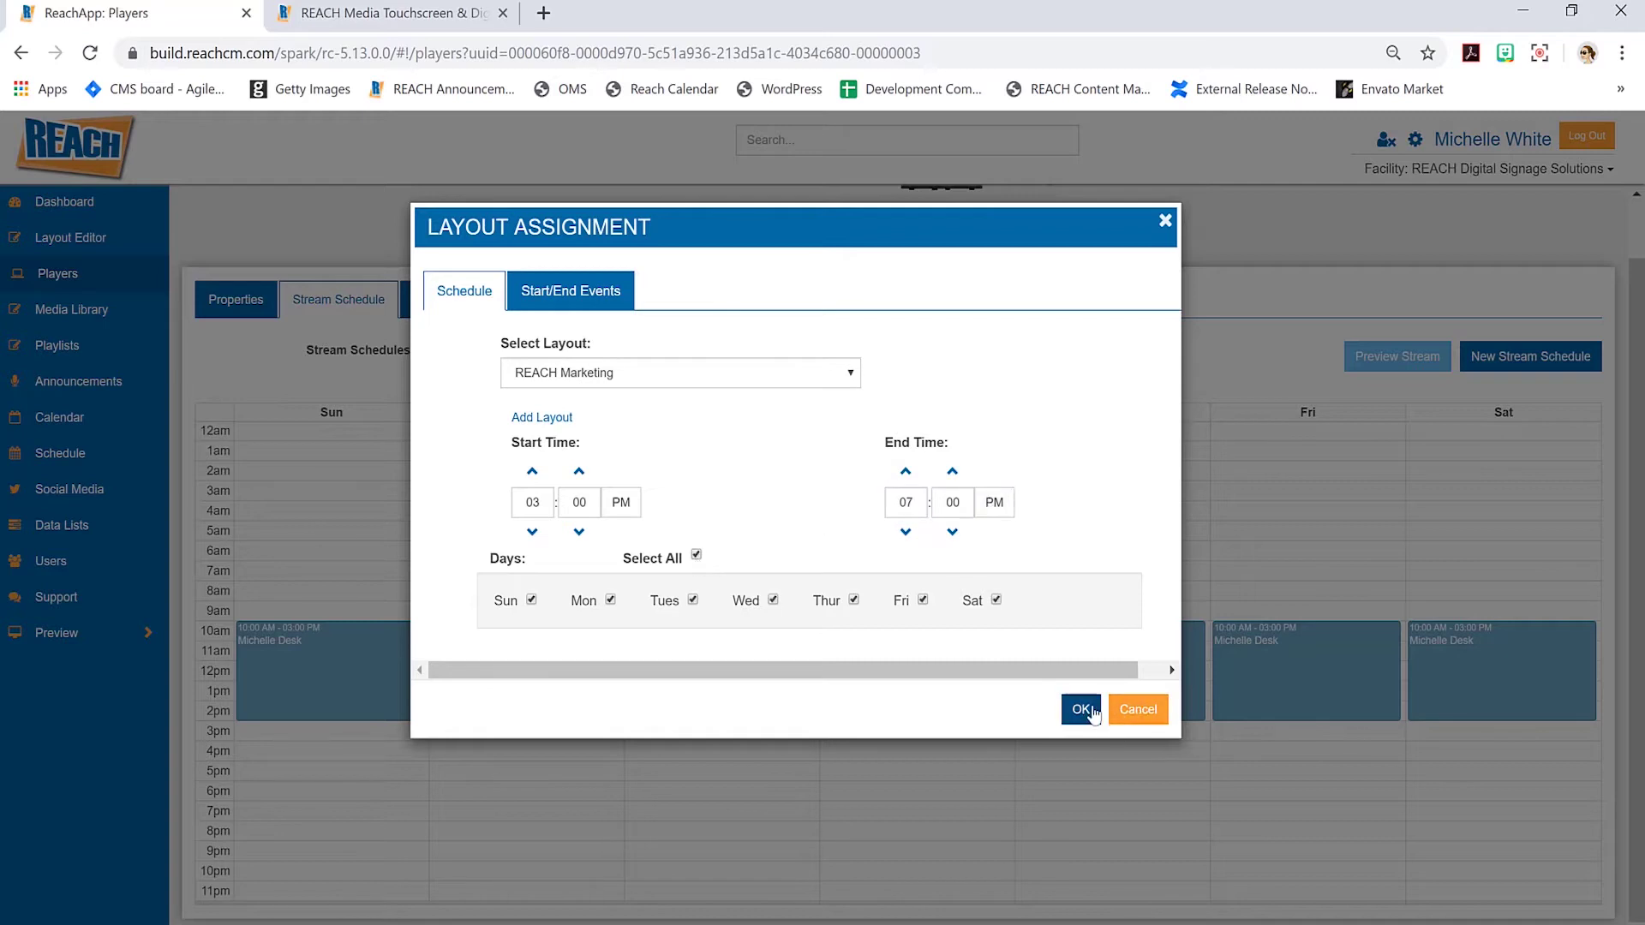
left_click(1082, 711)
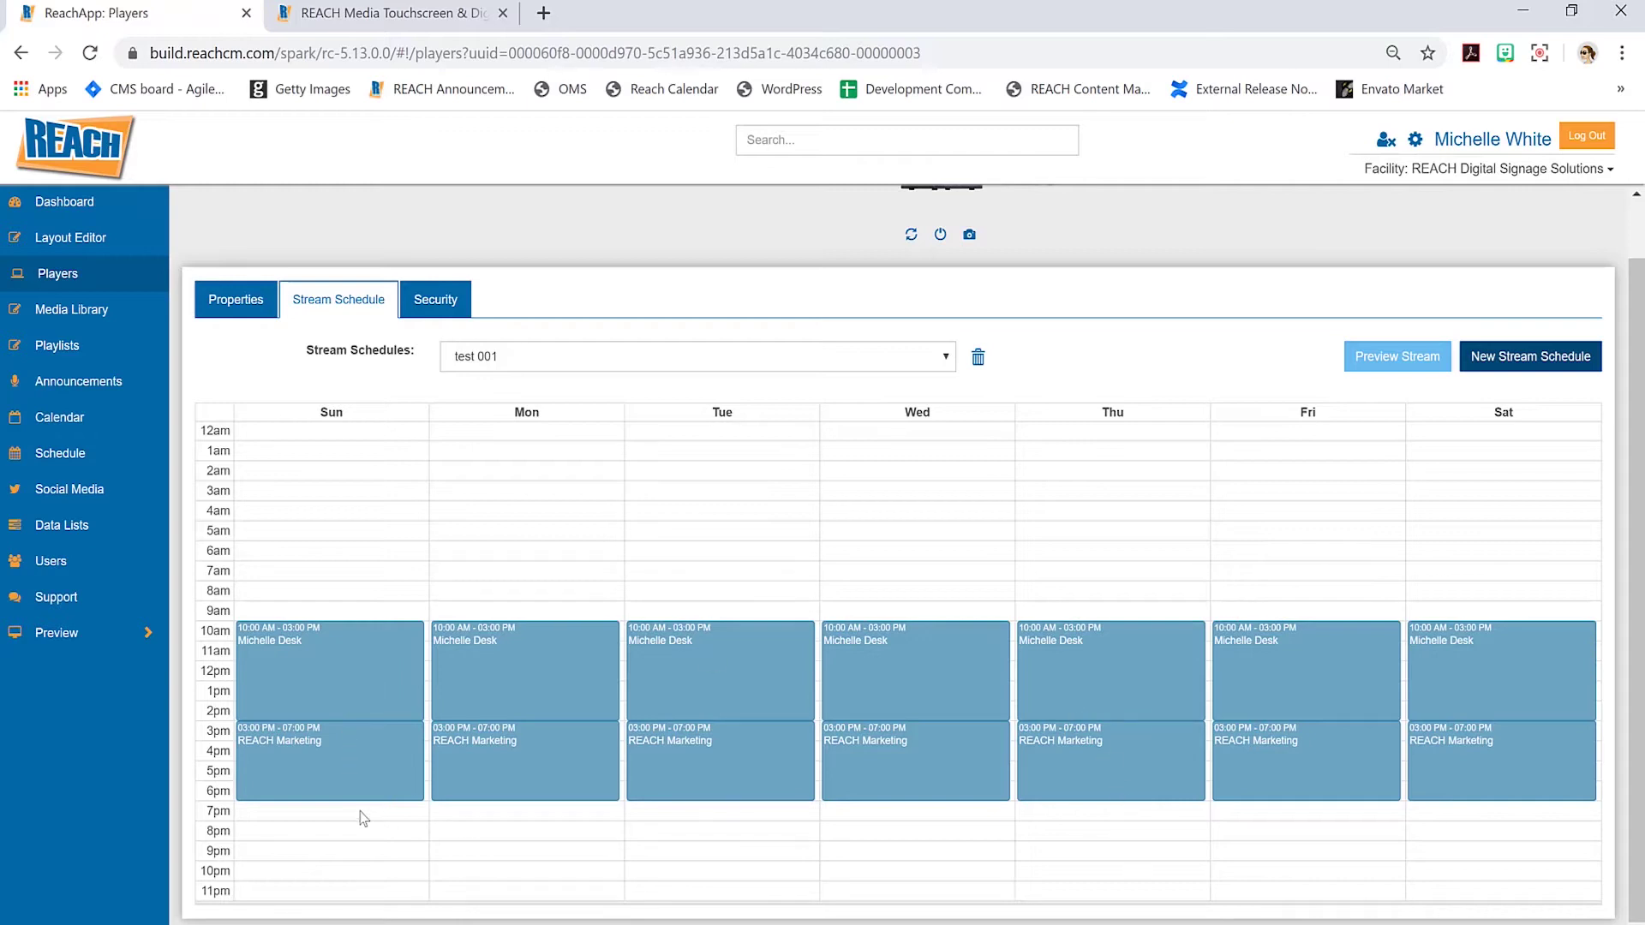
Add REACH Marketing as a second layout in the Michelle Desk event.
left_click(709, 674)
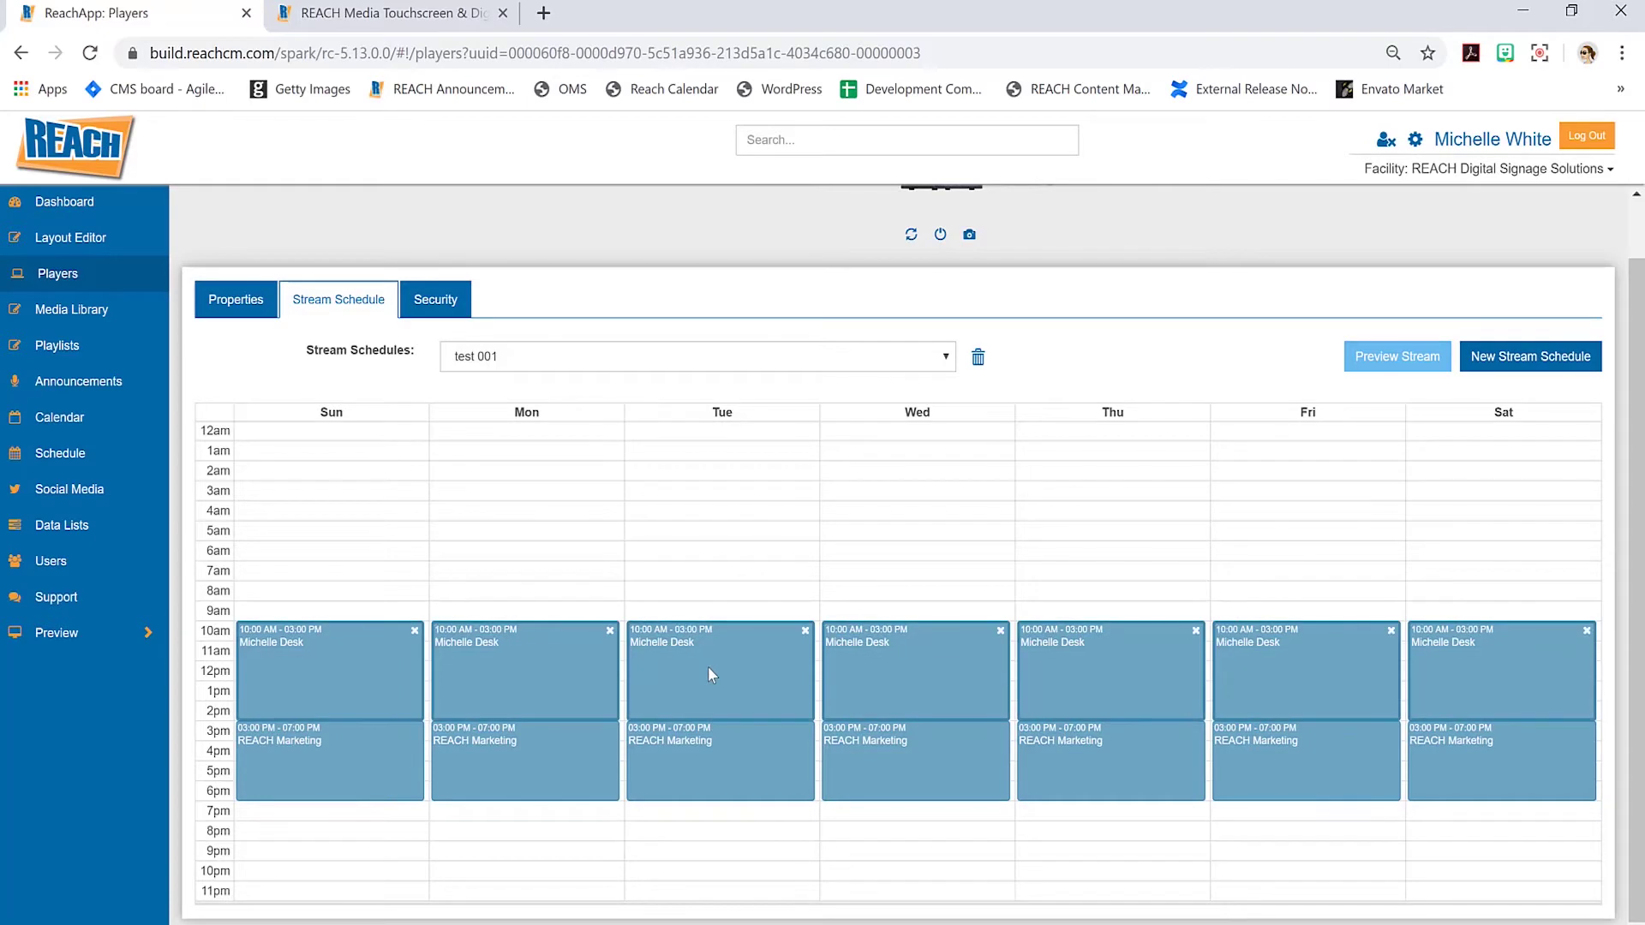
double_click(707, 669)
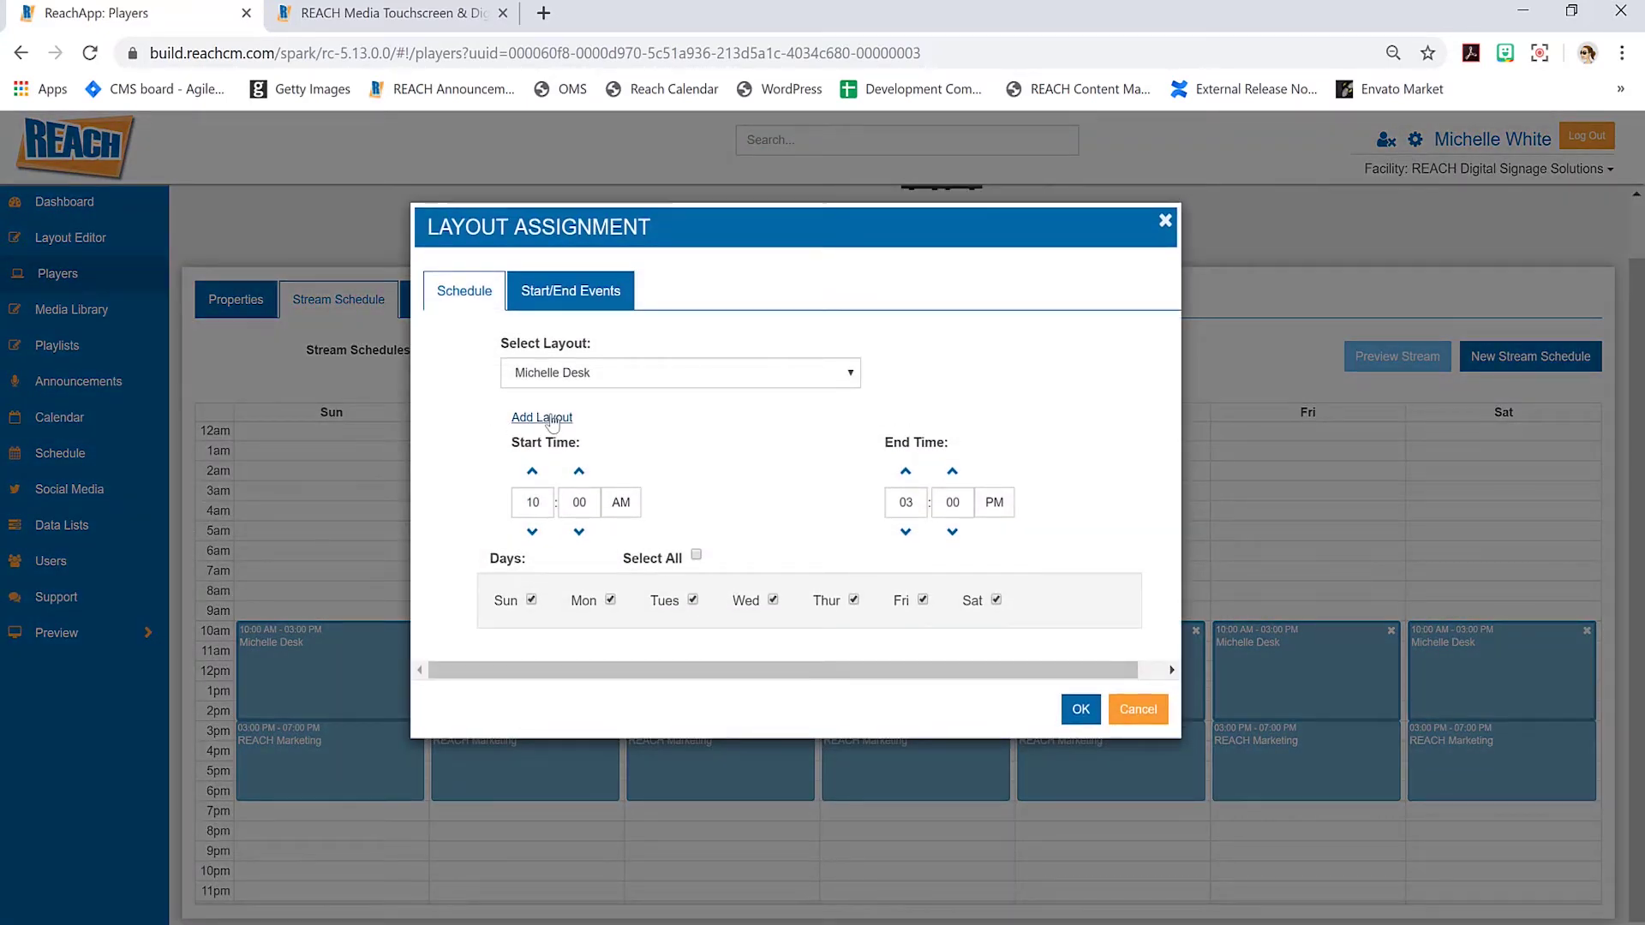
left_click(546, 418)
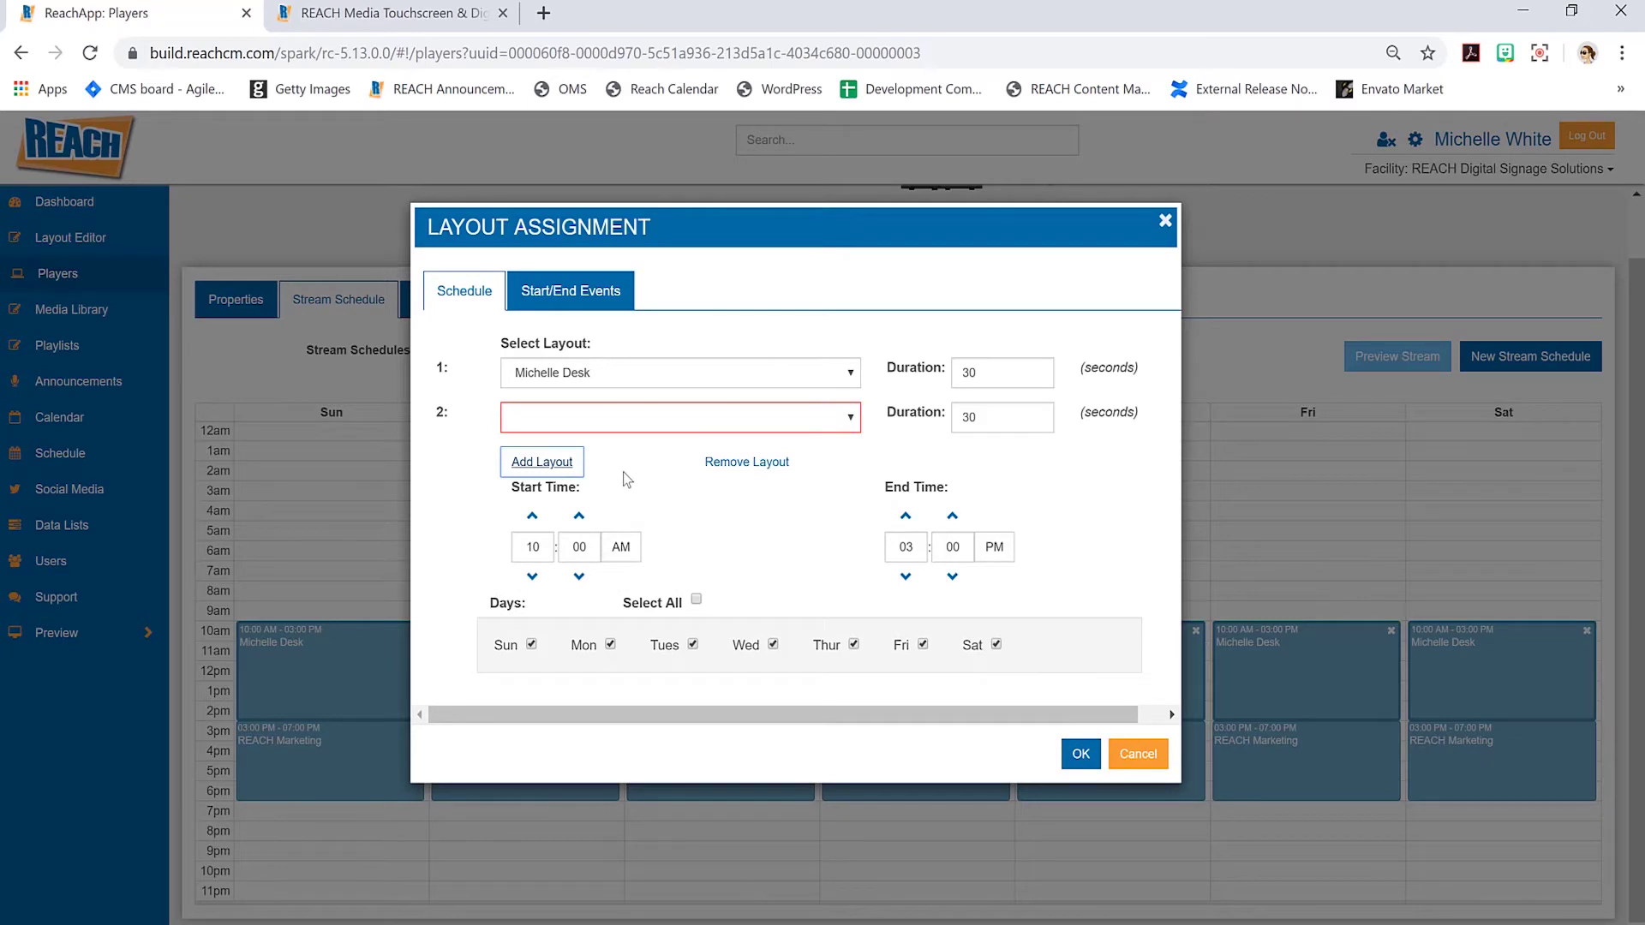
left_click(630, 419)
left_click(625, 525)
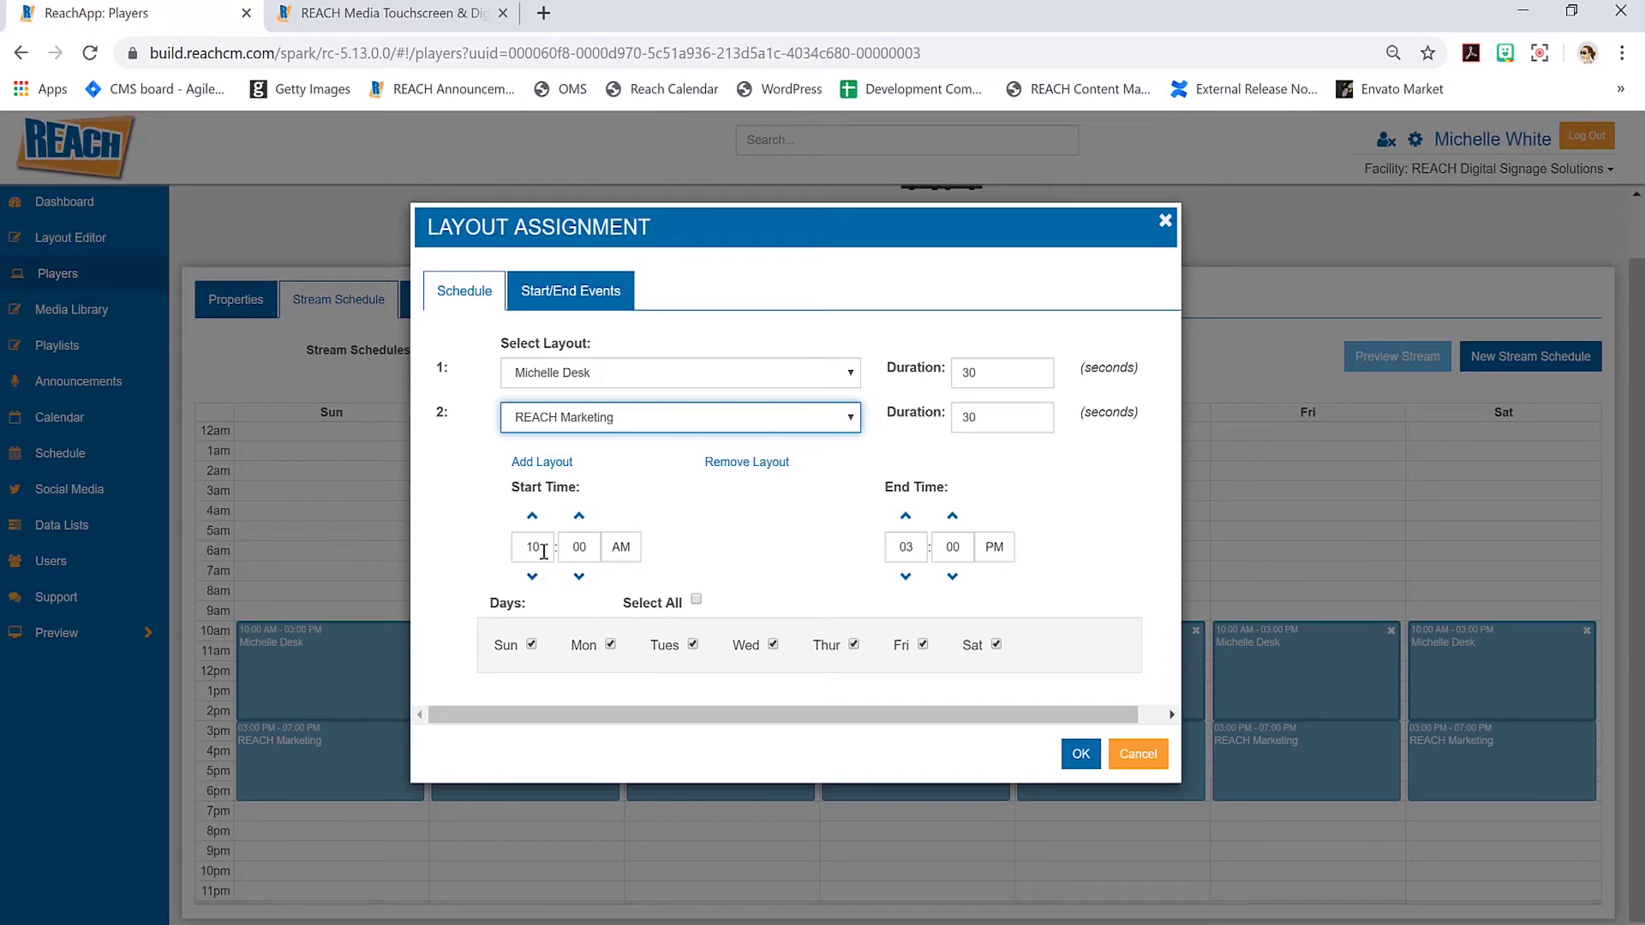
Set the layout durations to 60 and 120 seconds and switch to the templates page.
double_click(961, 373)
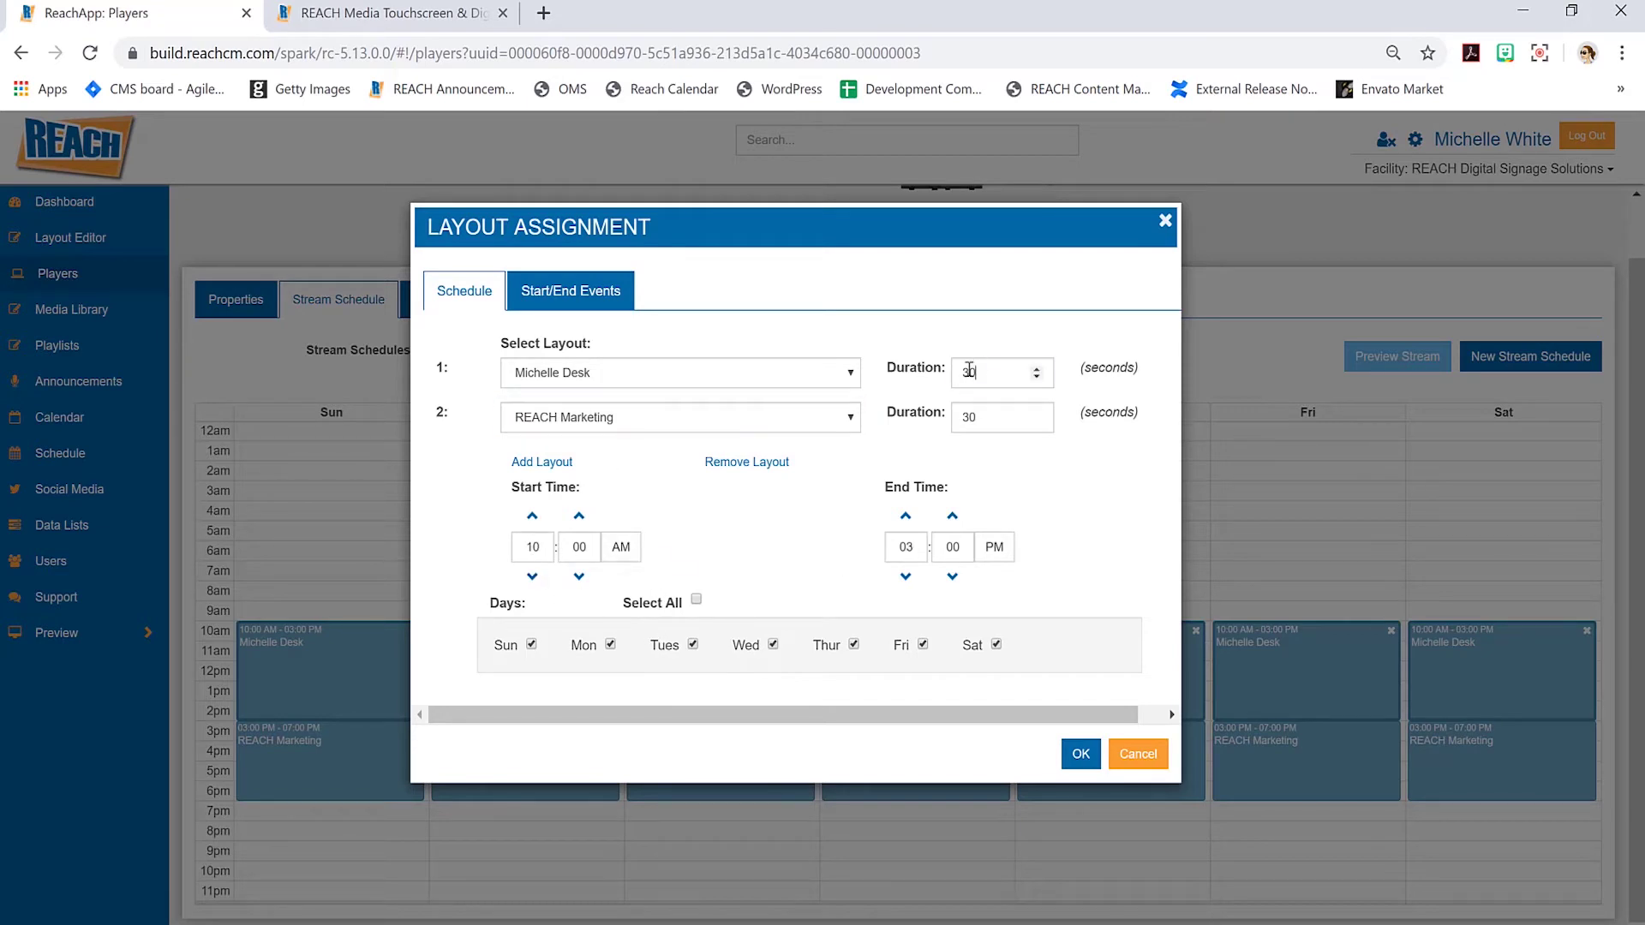
type("60")
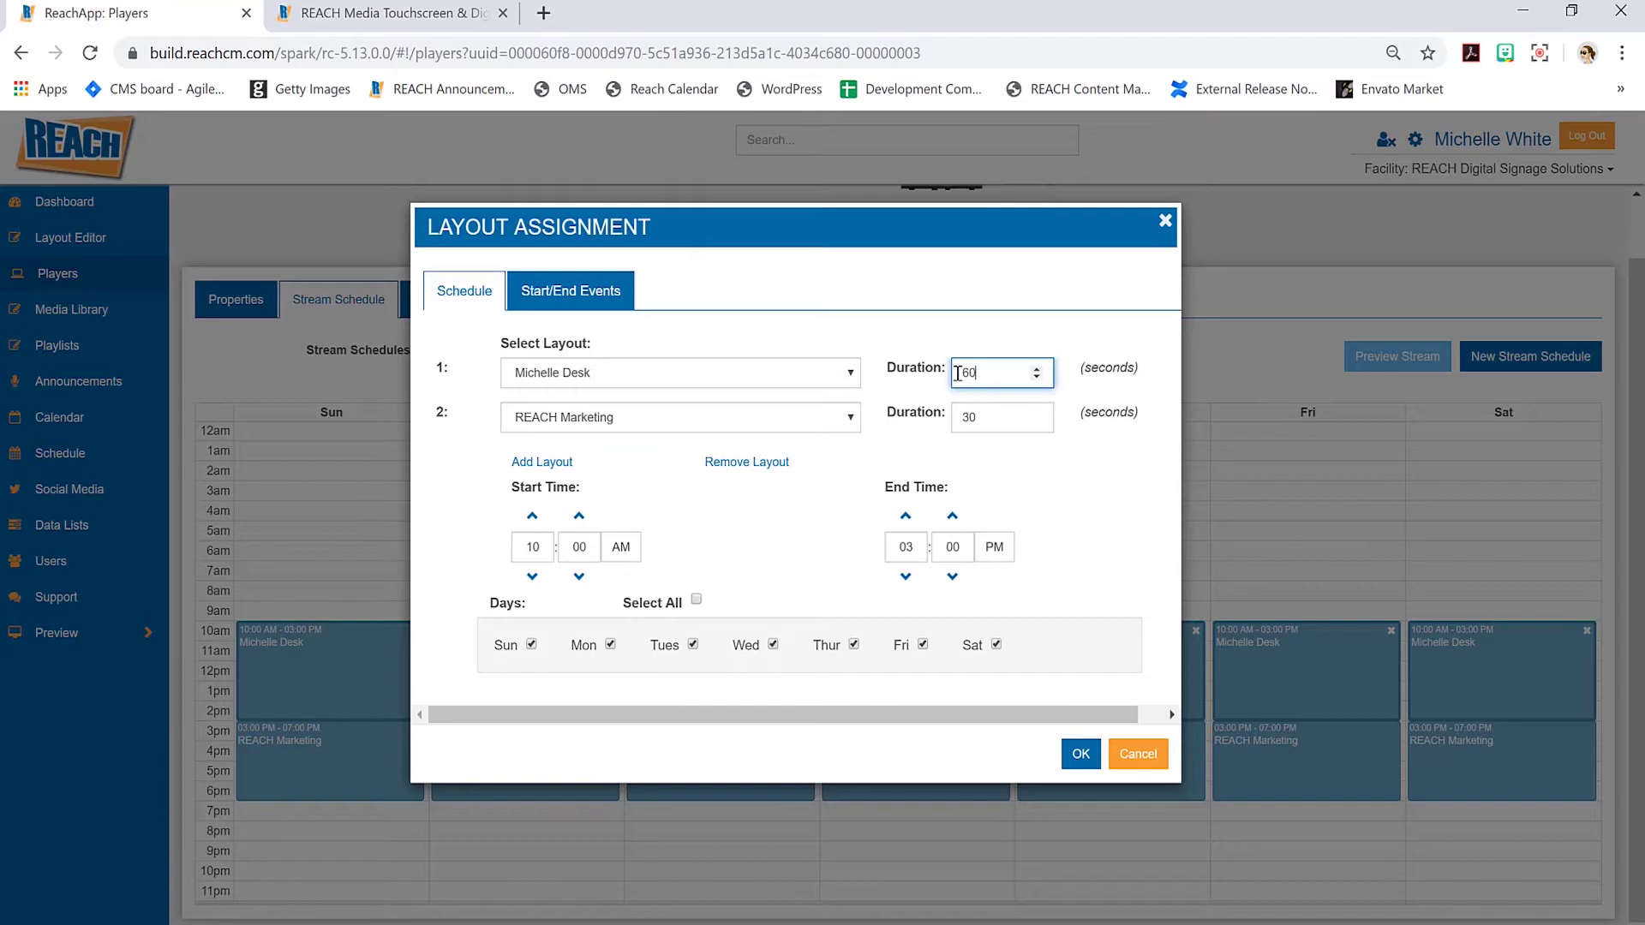
double_click(972, 419)
type("120")
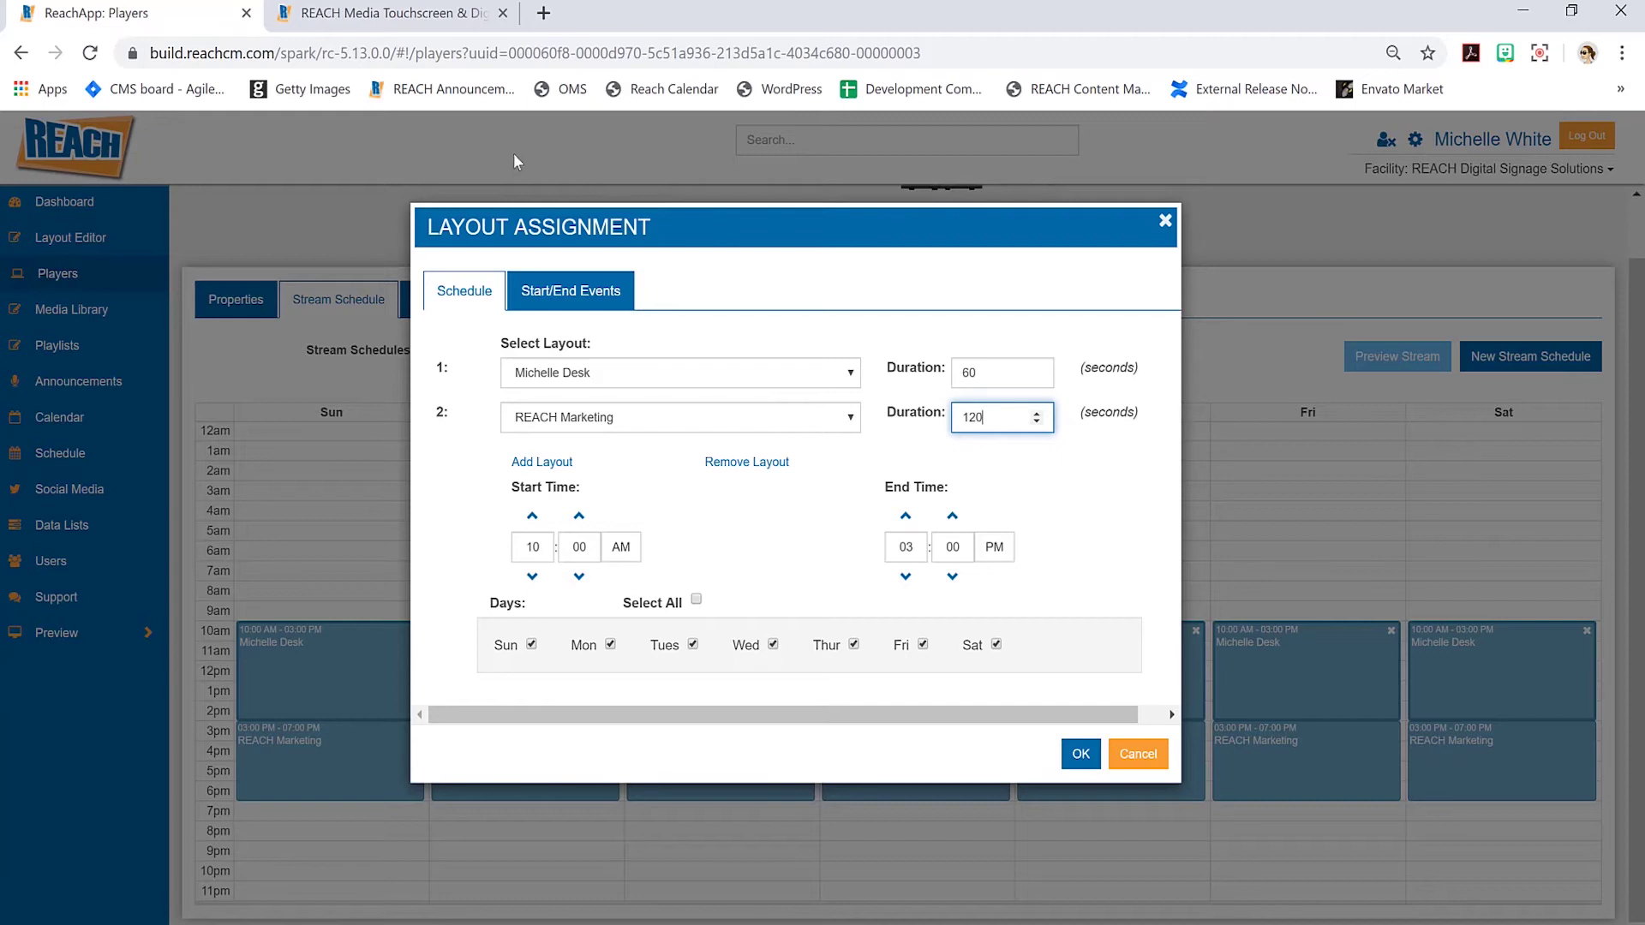
left_click(416, 17)
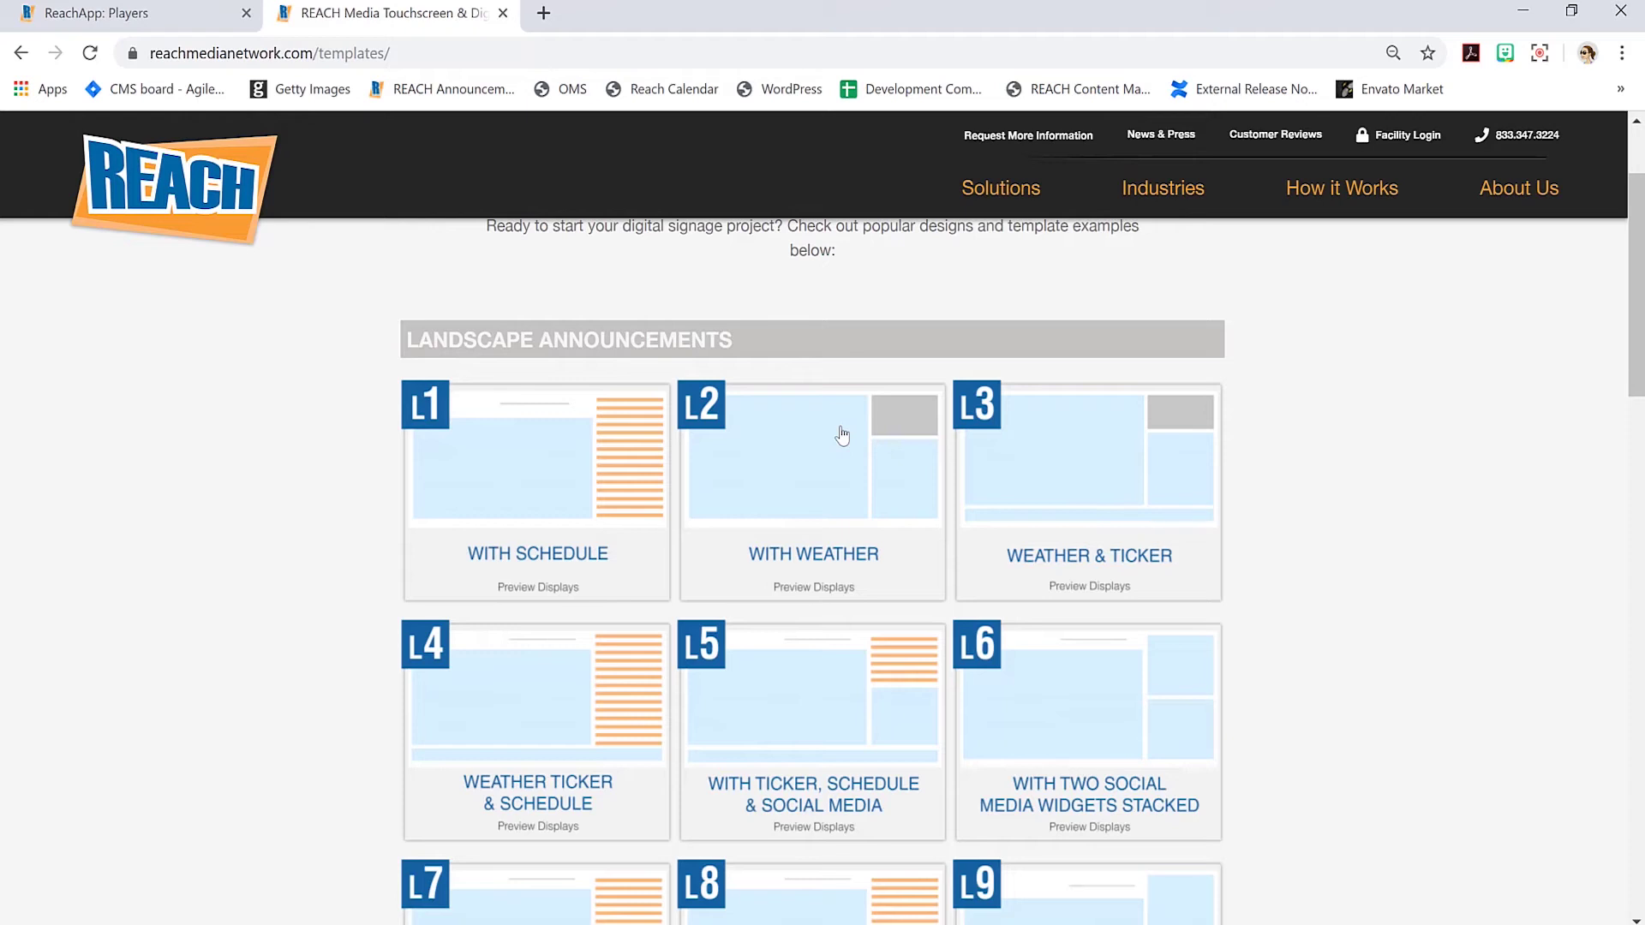
Return to the ReachApp Players page with the Layout Assignment dialog still open.
left_click(104, 24)
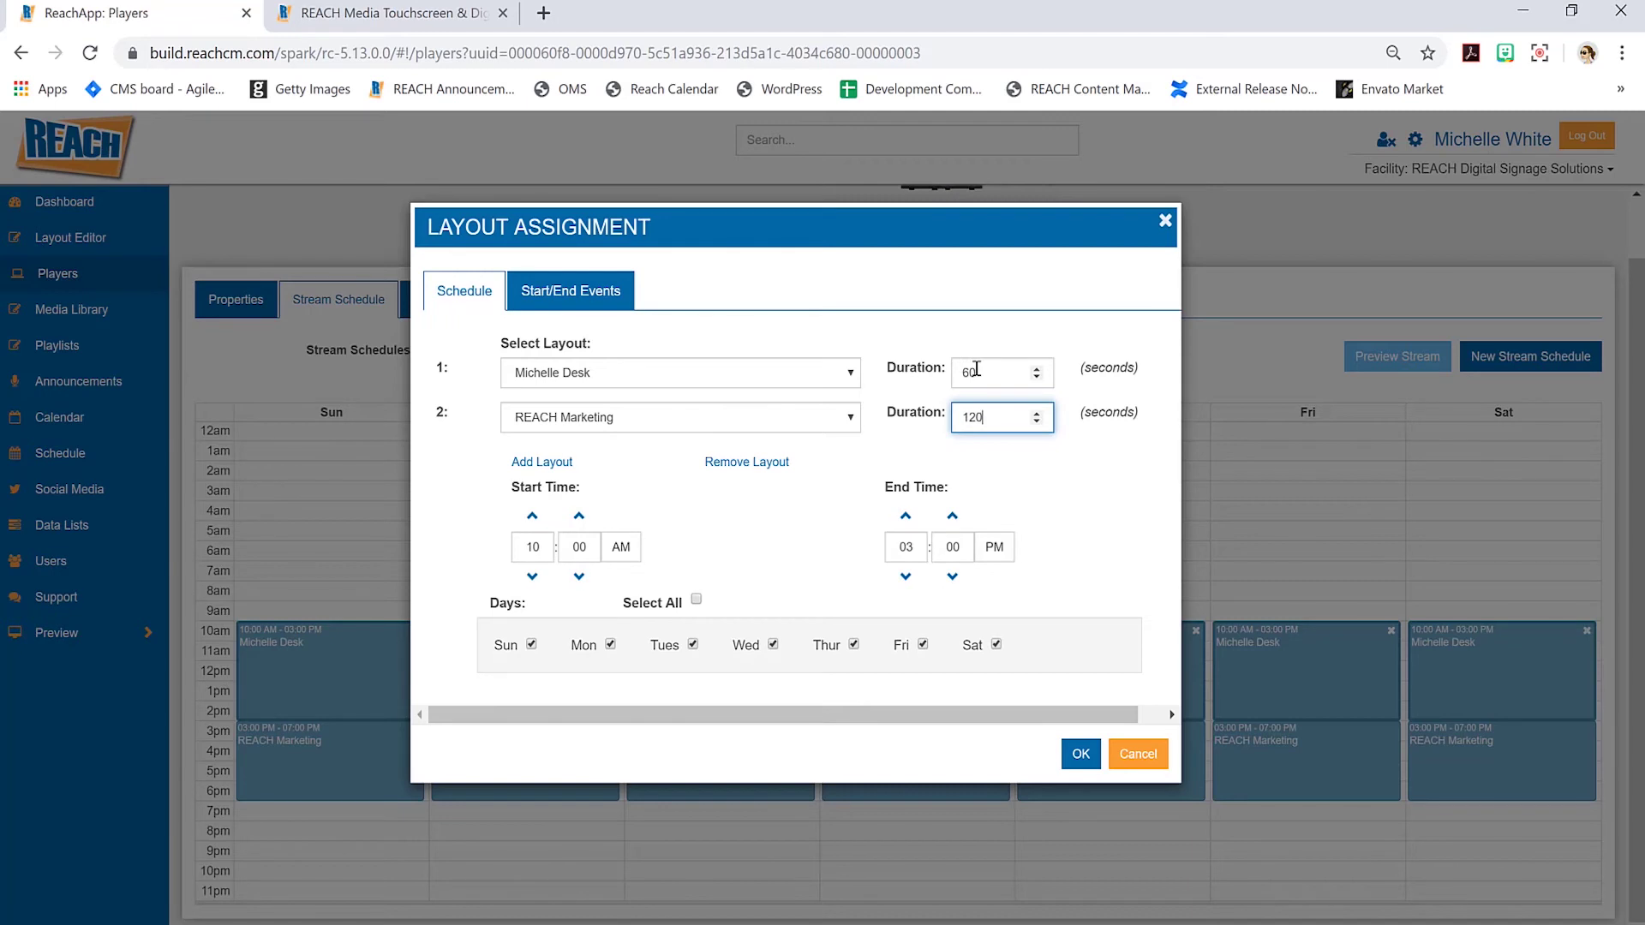
Change REACH Marketing's duration to 30 seconds, then check the templates page and come back.
double_click(954, 418)
type("30")
left_click(386, 13)
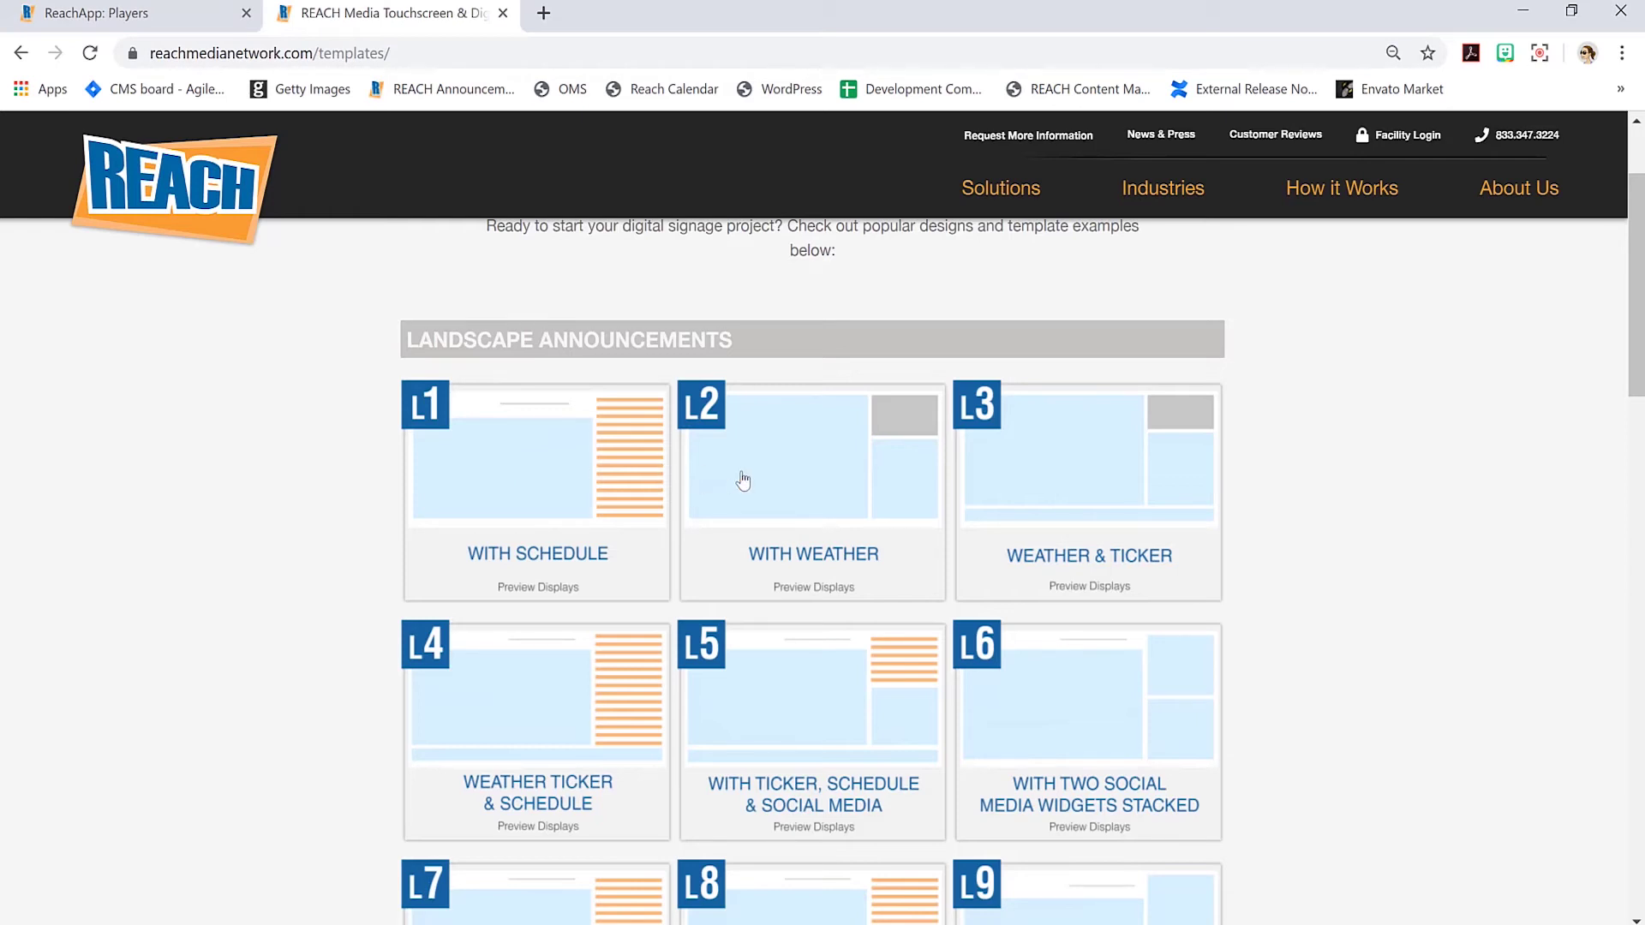
left_click(200, 28)
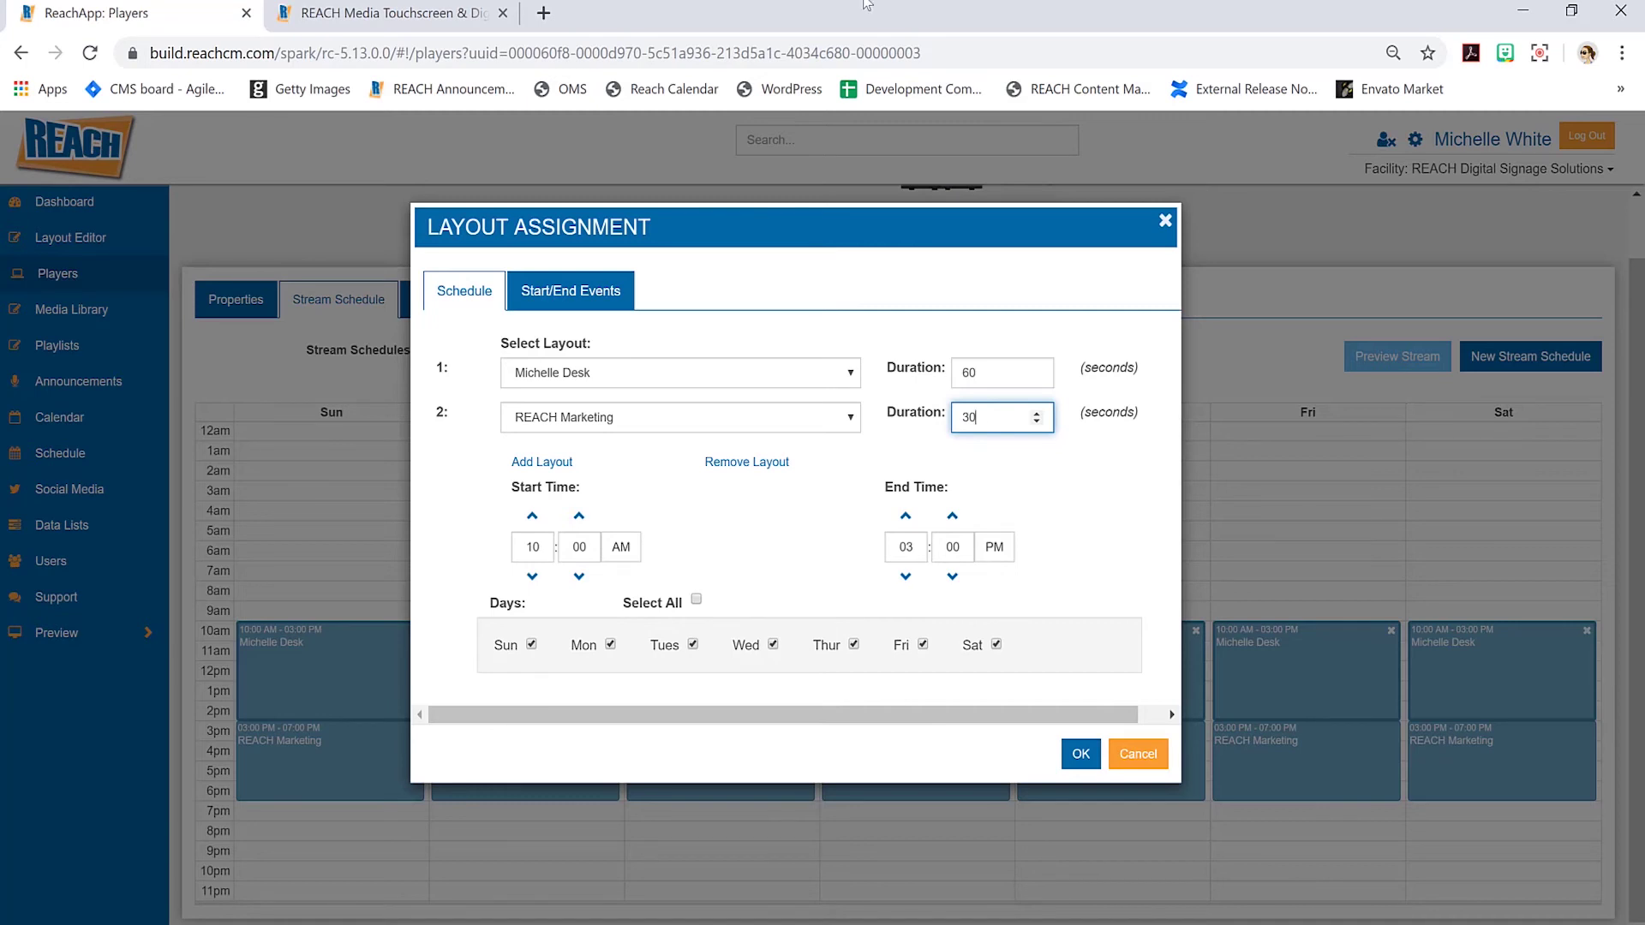
Cross-check the templates page, then remove REACH Marketing from the morning event's rotation.
left_click(417, 16)
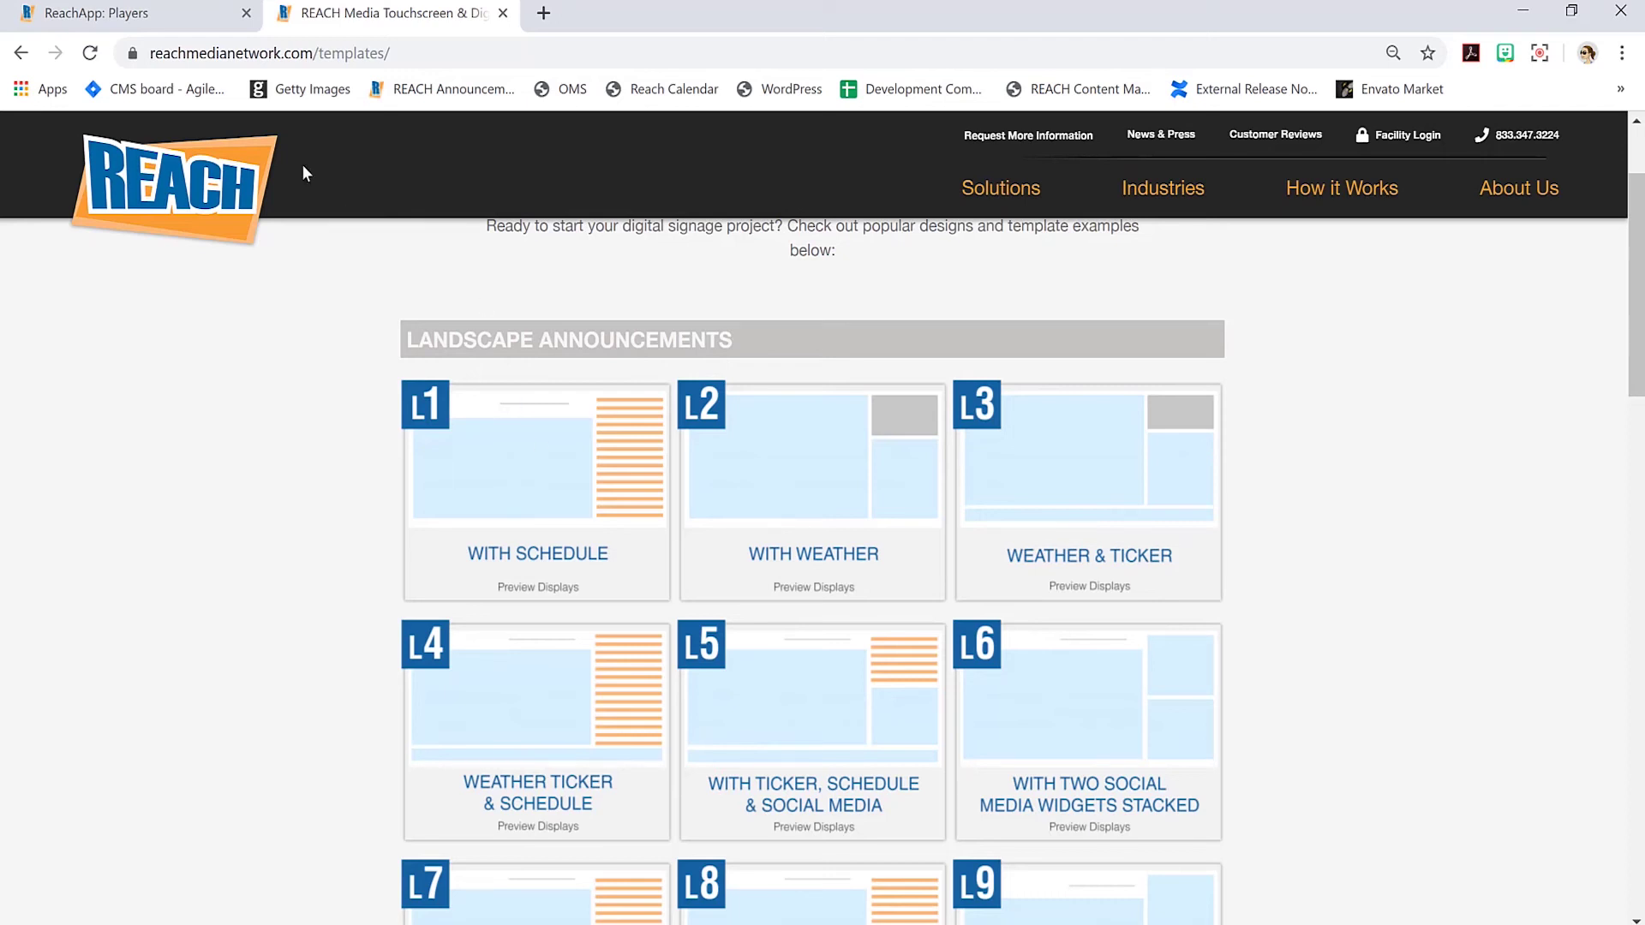
left_click(176, 18)
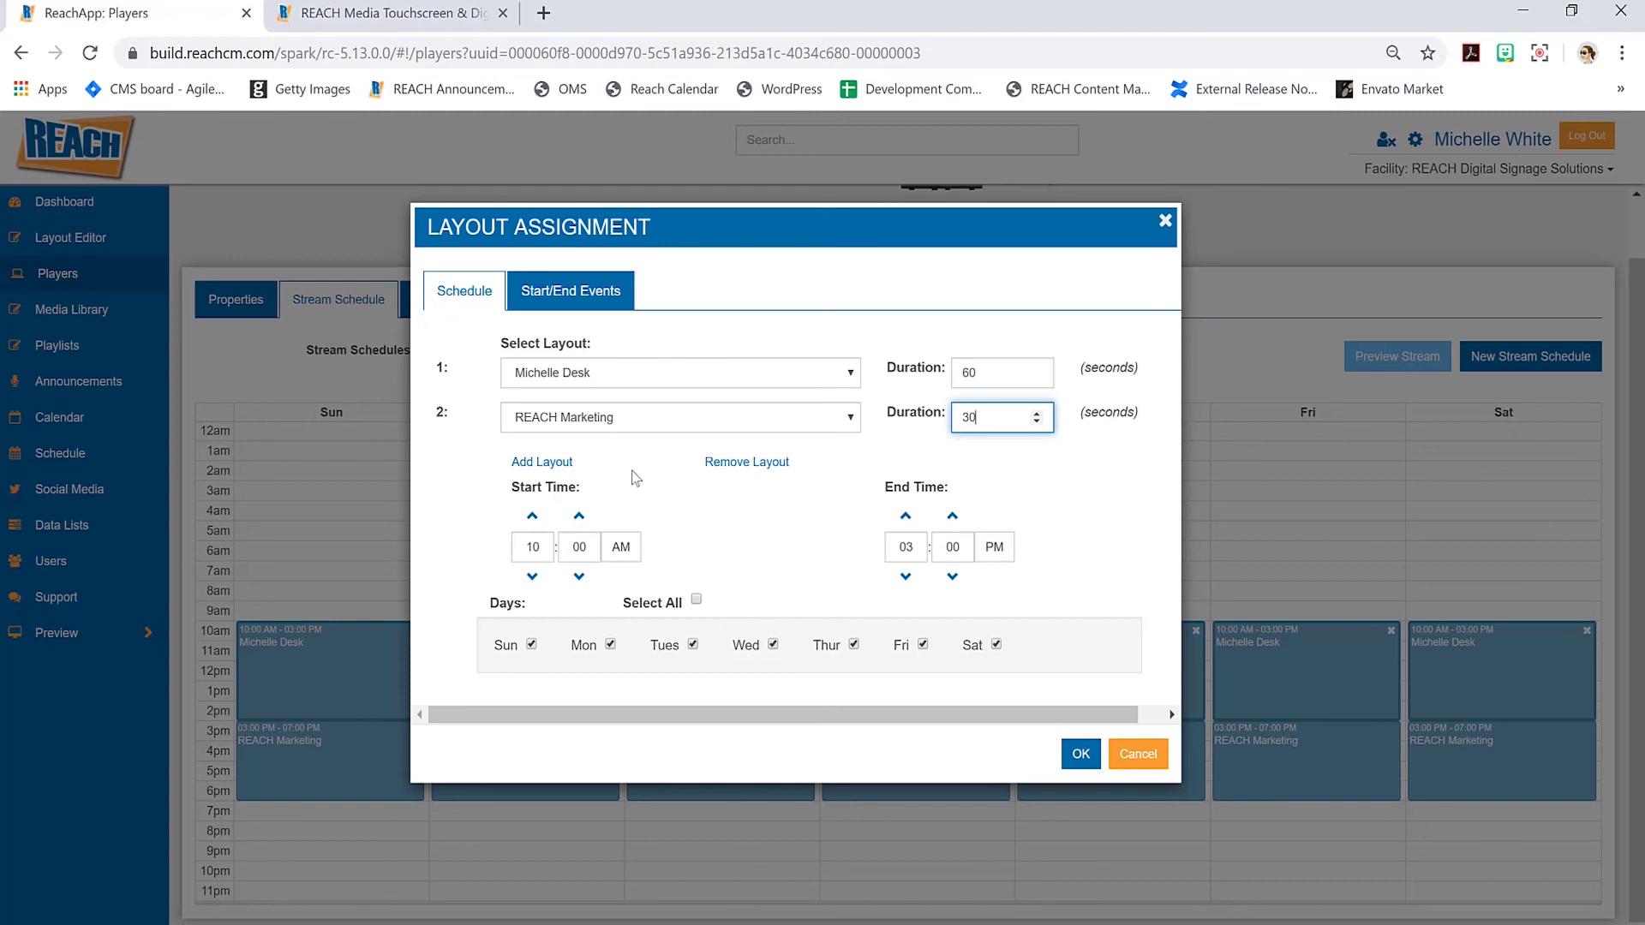
left_click(409, 24)
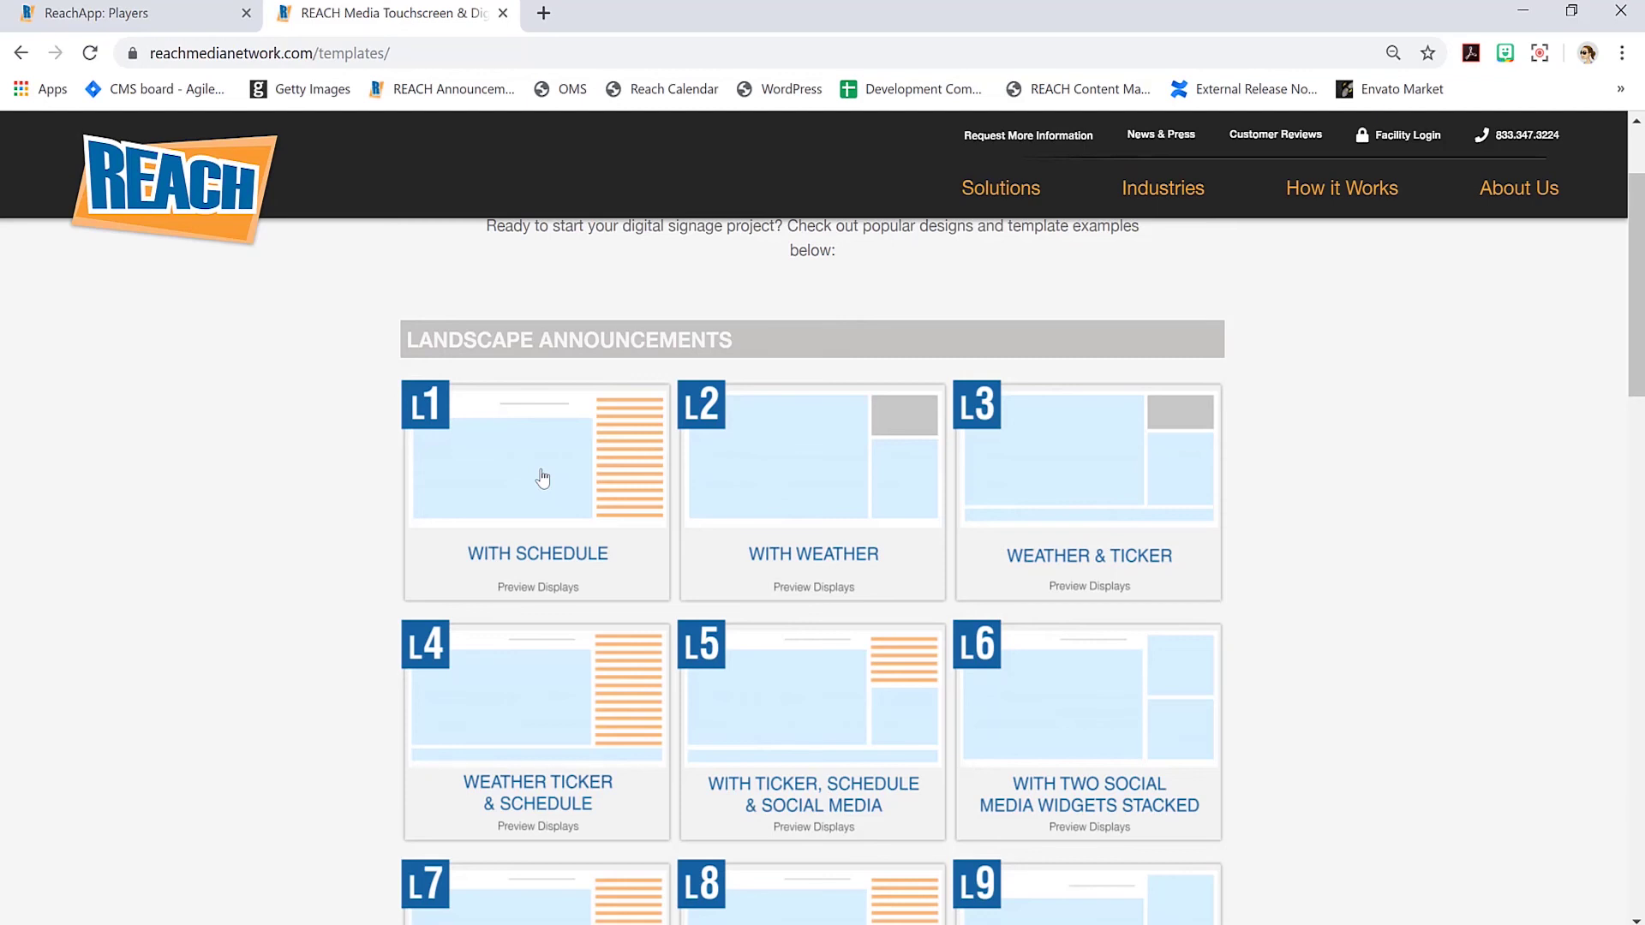
left_click(94, 15)
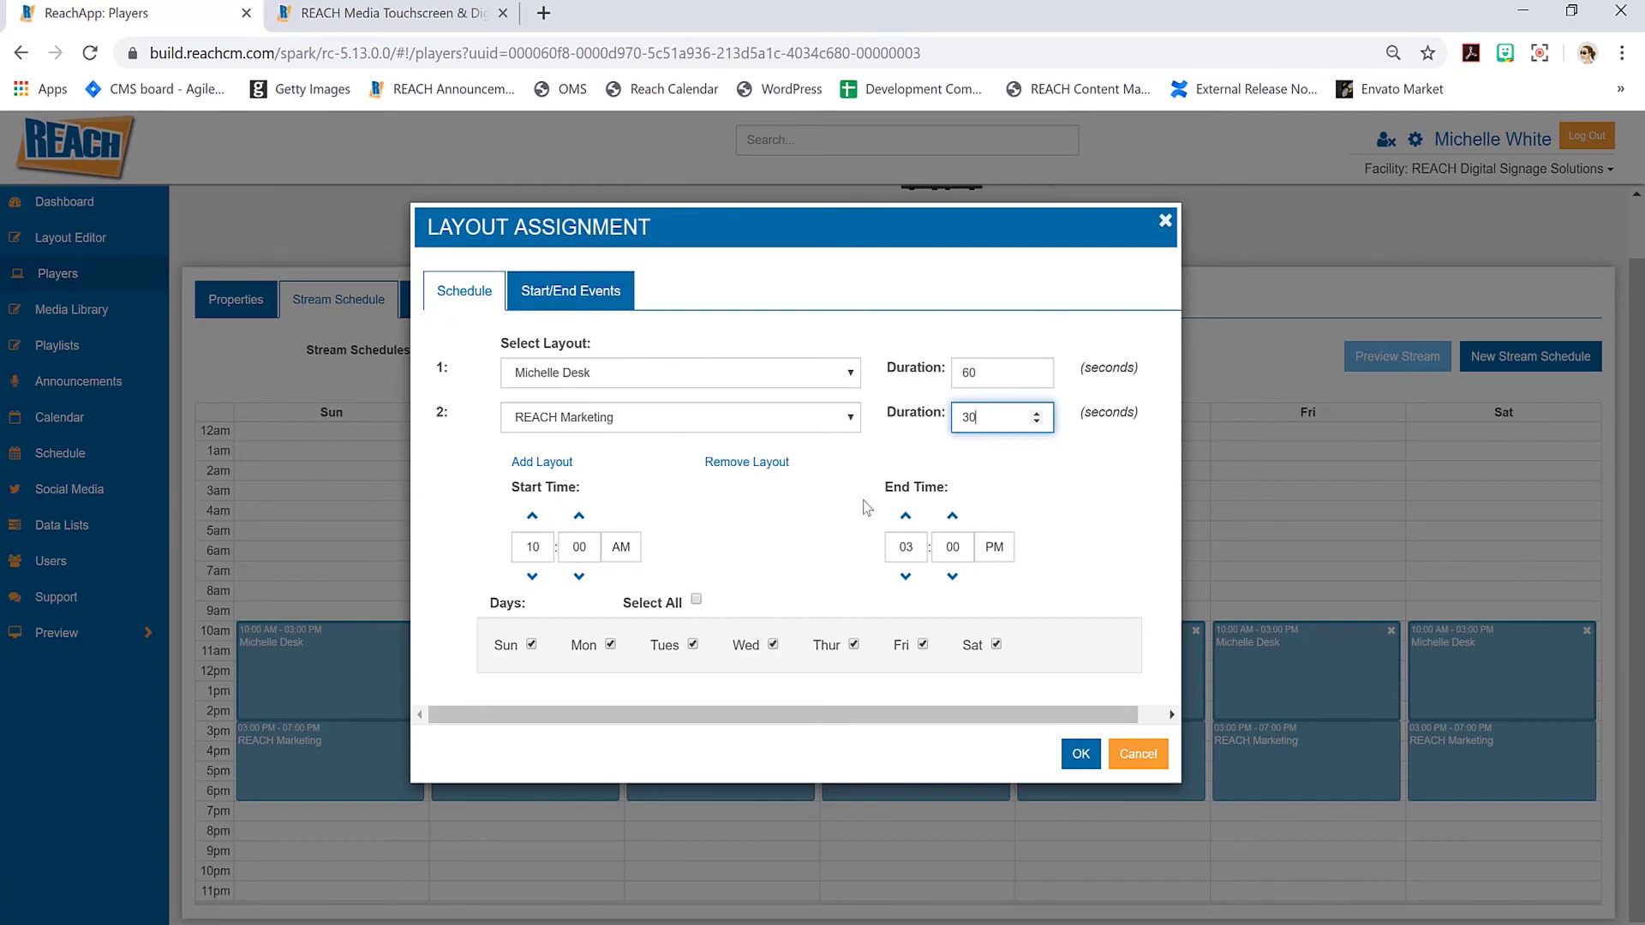
left_click(758, 463)
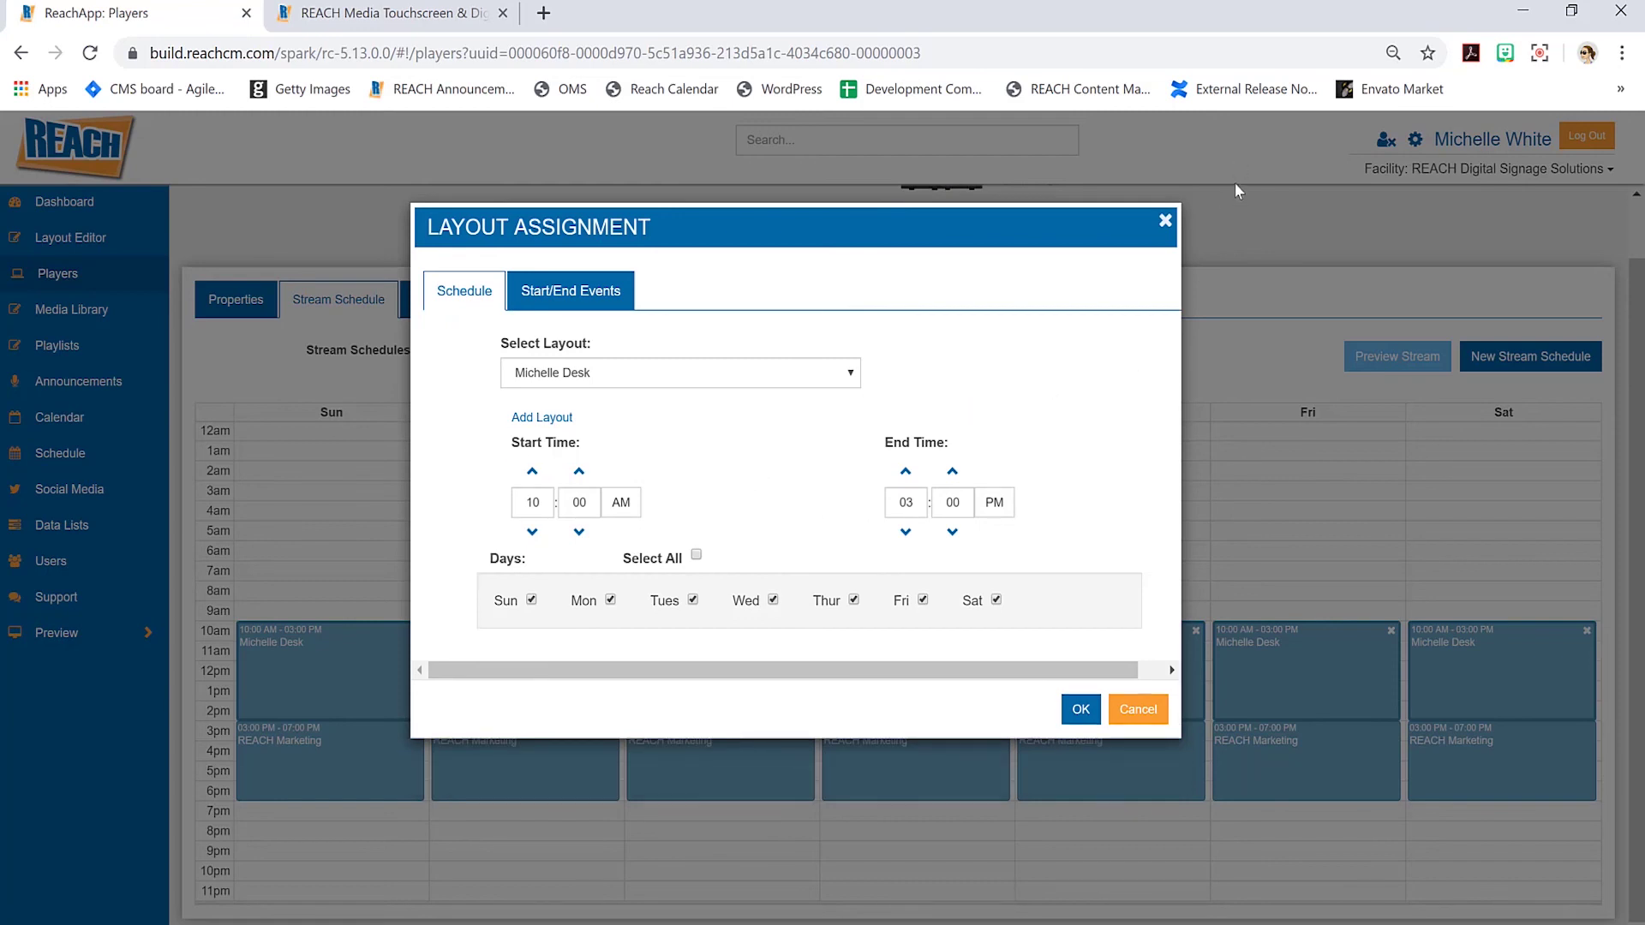
Cancel the event dialog and scroll up to view the test 001 schedule.
left_click(1128, 716)
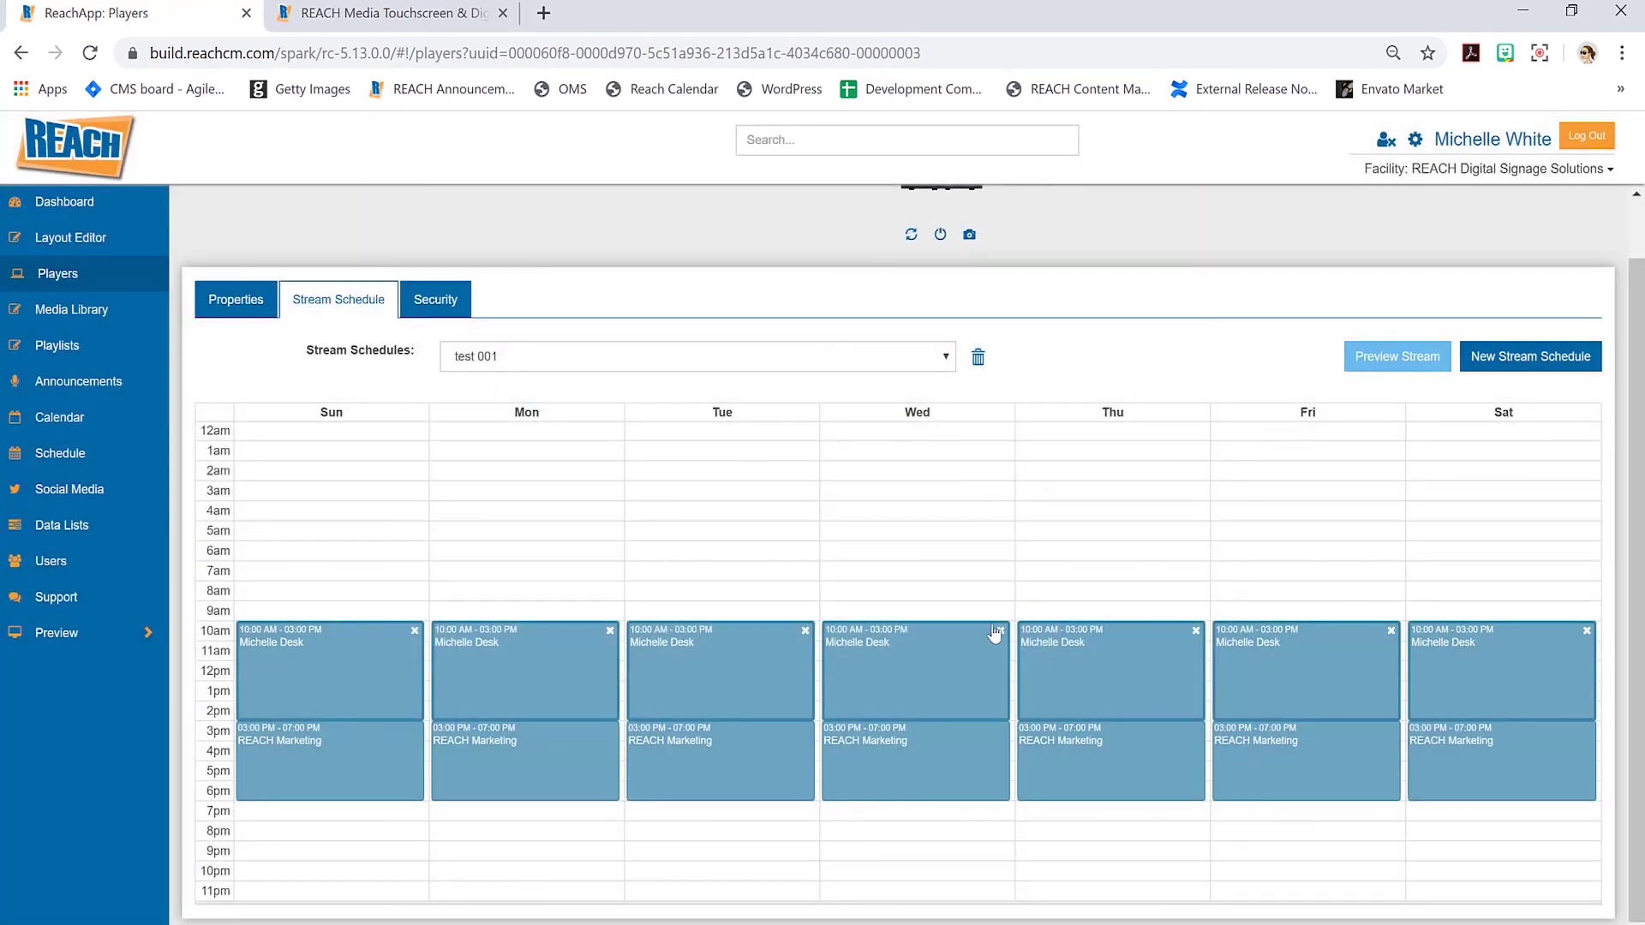
scroll(968, 620, "up", 1)
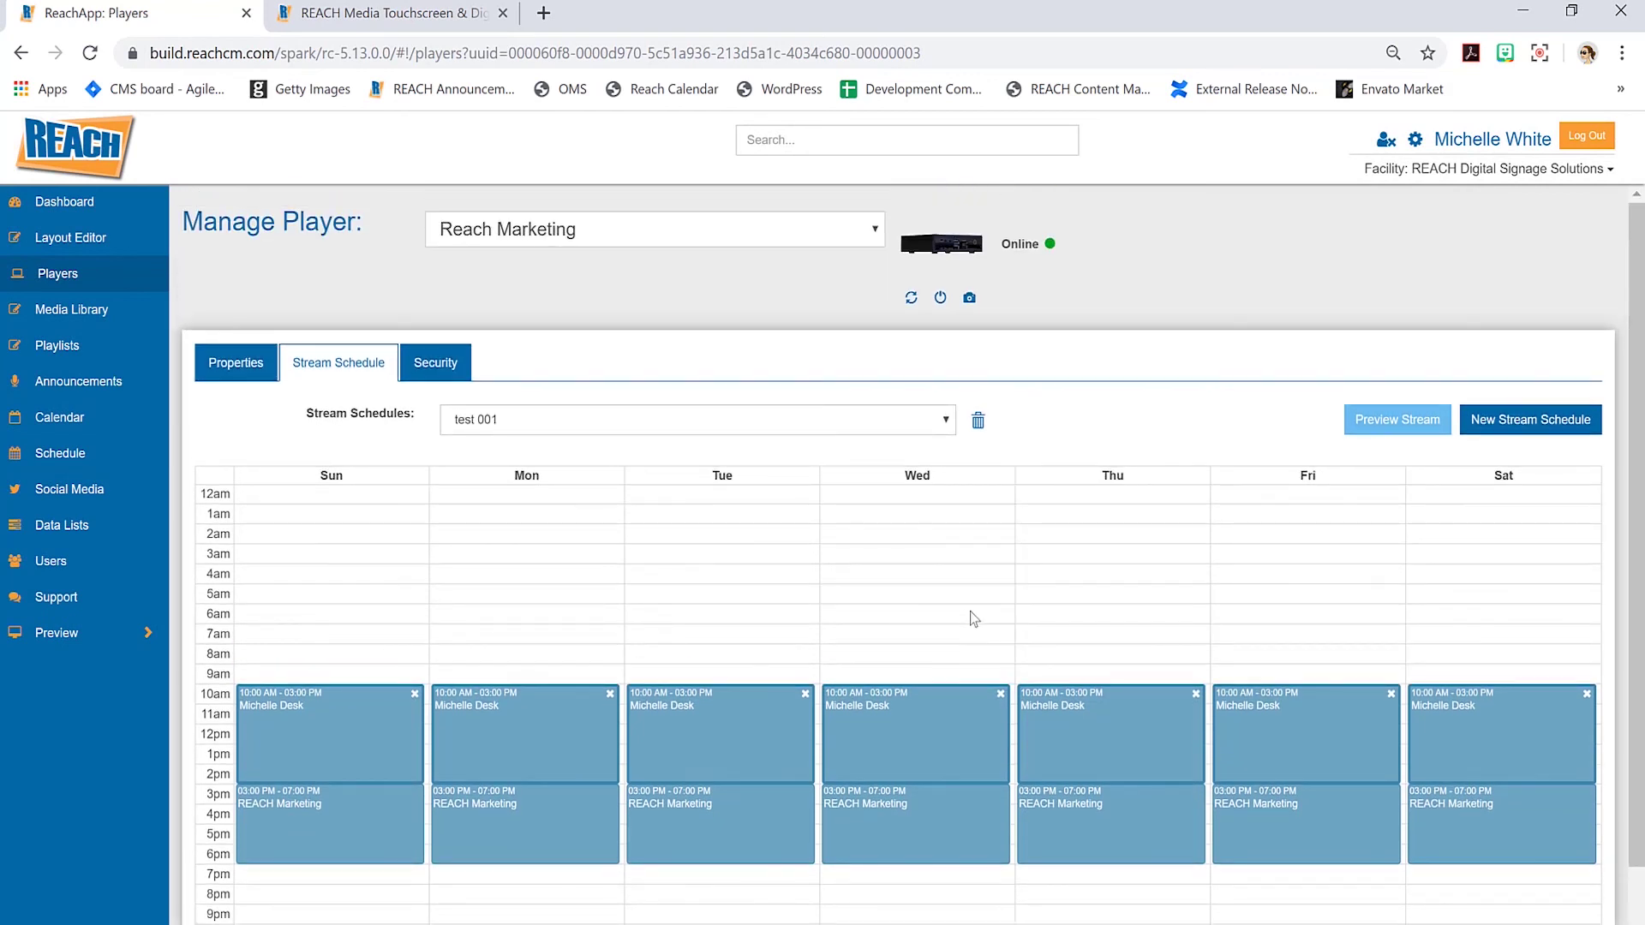